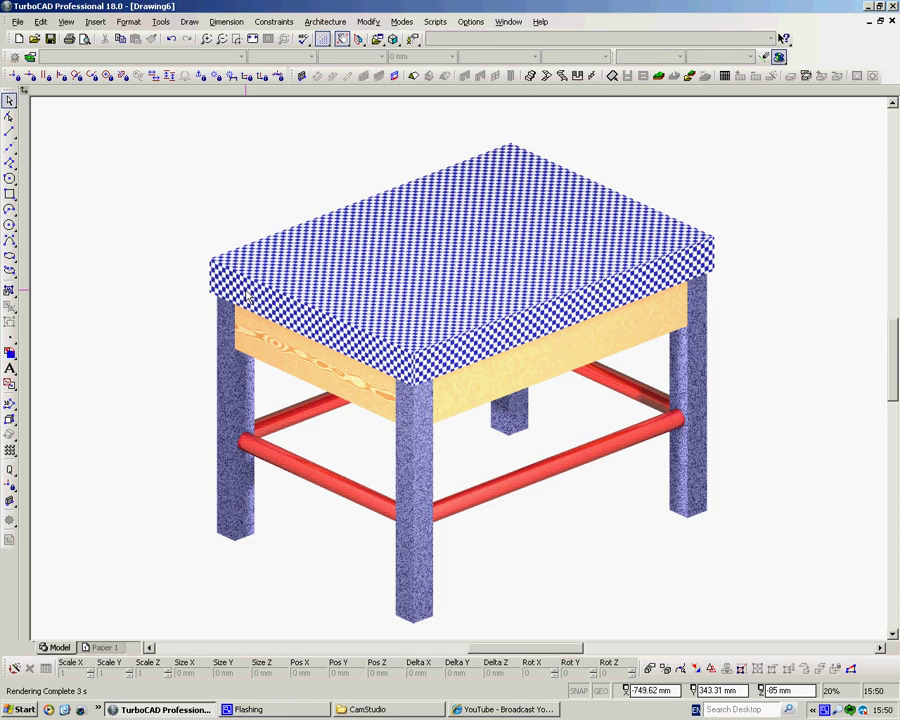
# - Switch the table model to Wireframe visual style and bring up the Tools > Database menu
pyautogui.click(66, 22)
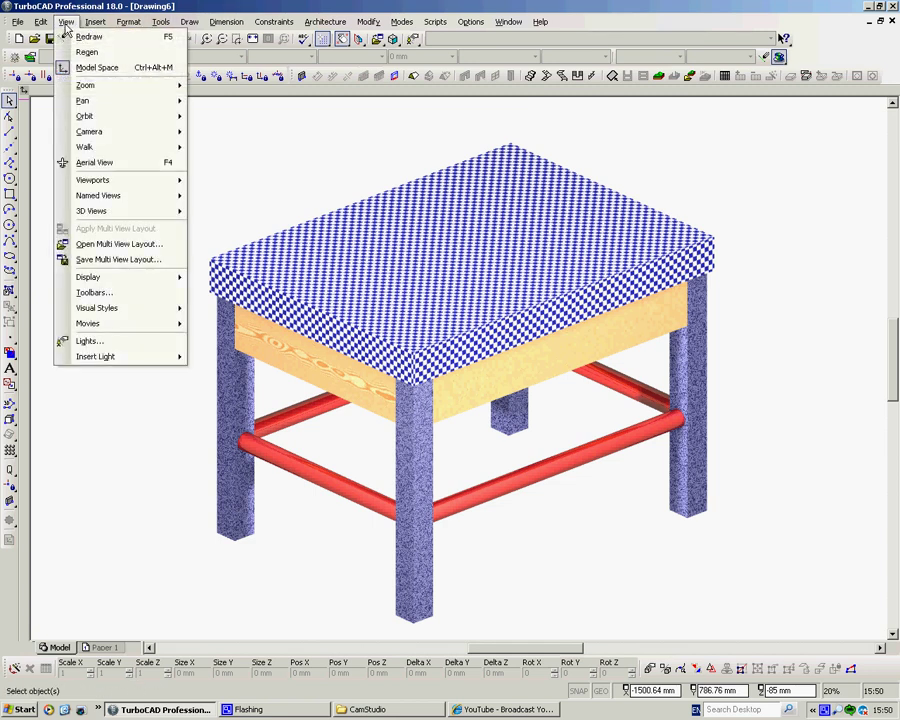
pyautogui.moveTo(180, 307)
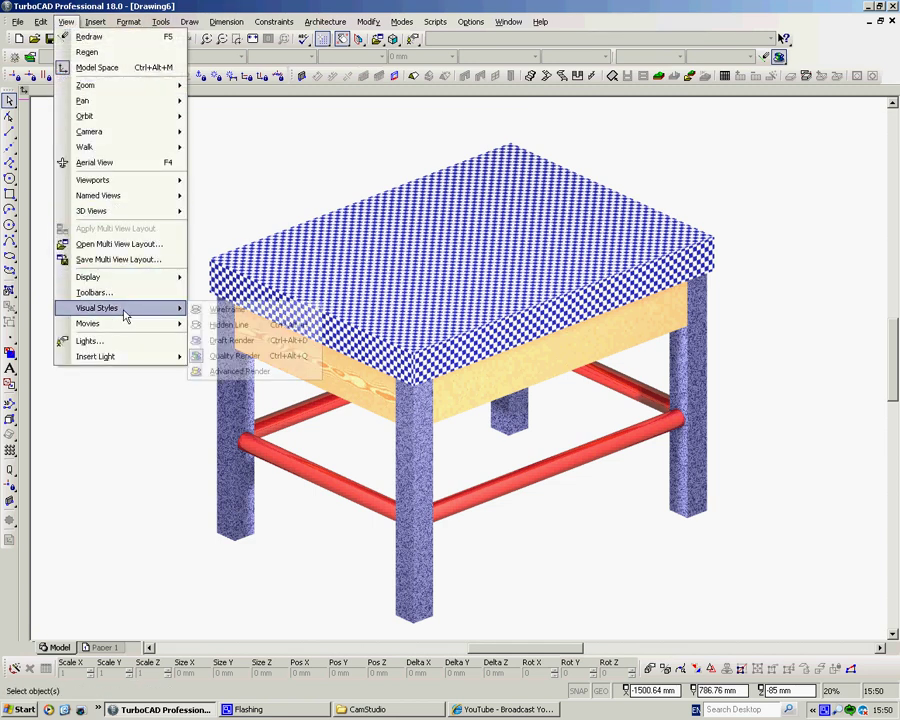
pyautogui.click(233, 311)
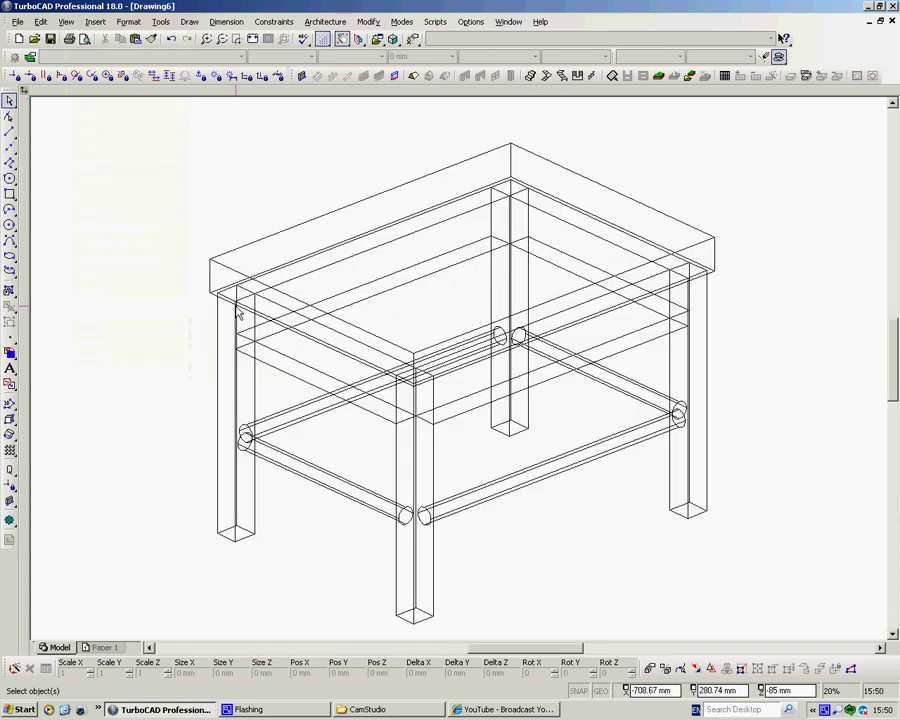
pyautogui.click(161, 24)
pyautogui.moveTo(185, 244)
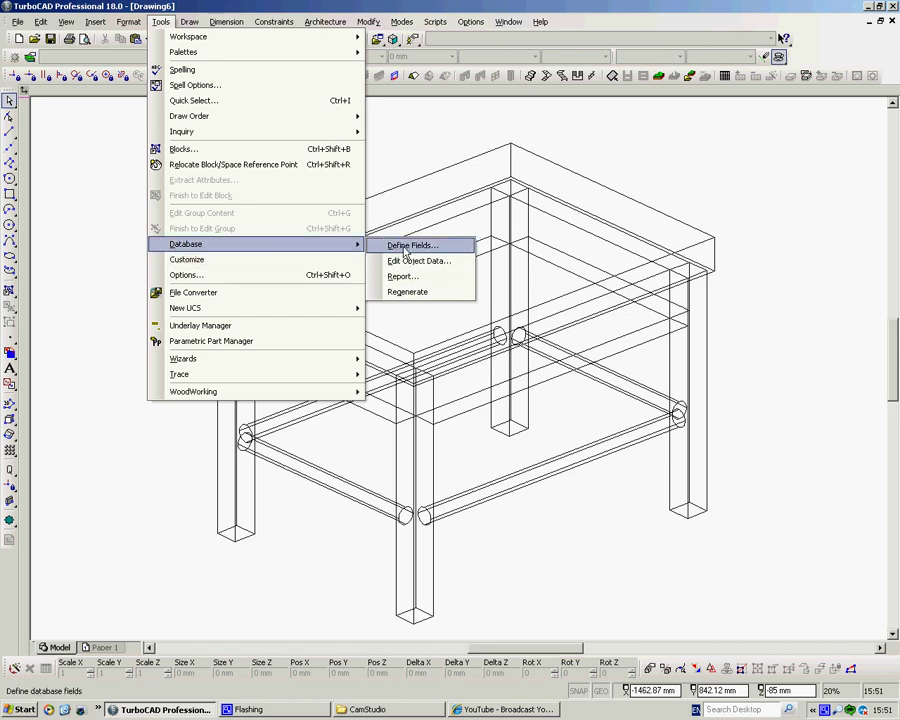
# - In Define Fields, add a 'parts no' field of type Integer
pyautogui.click(405, 249)
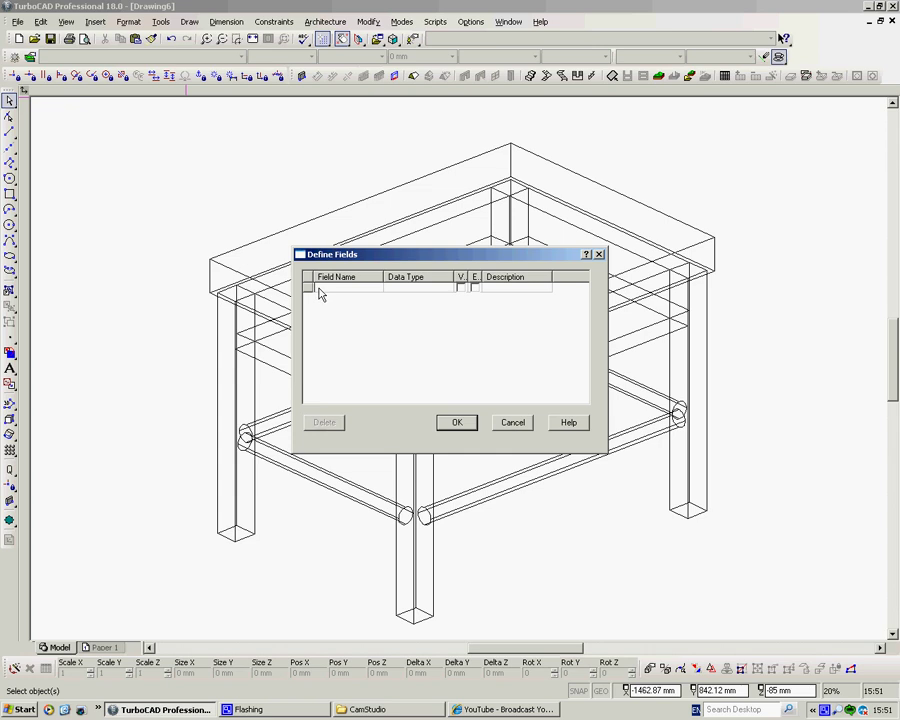
pyautogui.write('parts no')
pyautogui.click(393, 289)
pyautogui.click(449, 288)
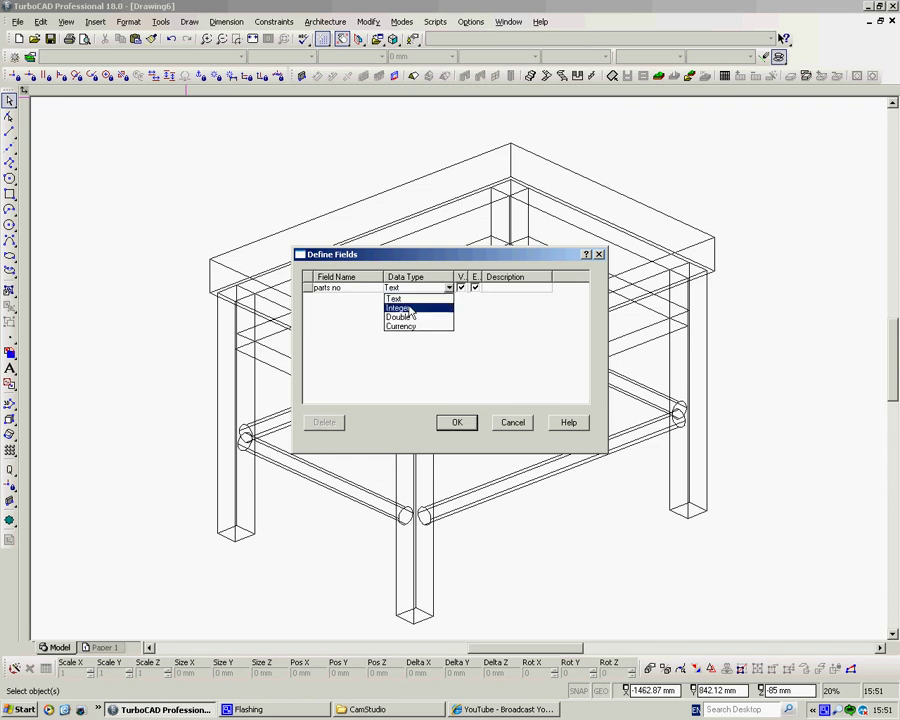
pyautogui.click(396, 309)
# - Add a 'description' Text field described as 'what it is'
pyautogui.click(333, 304)
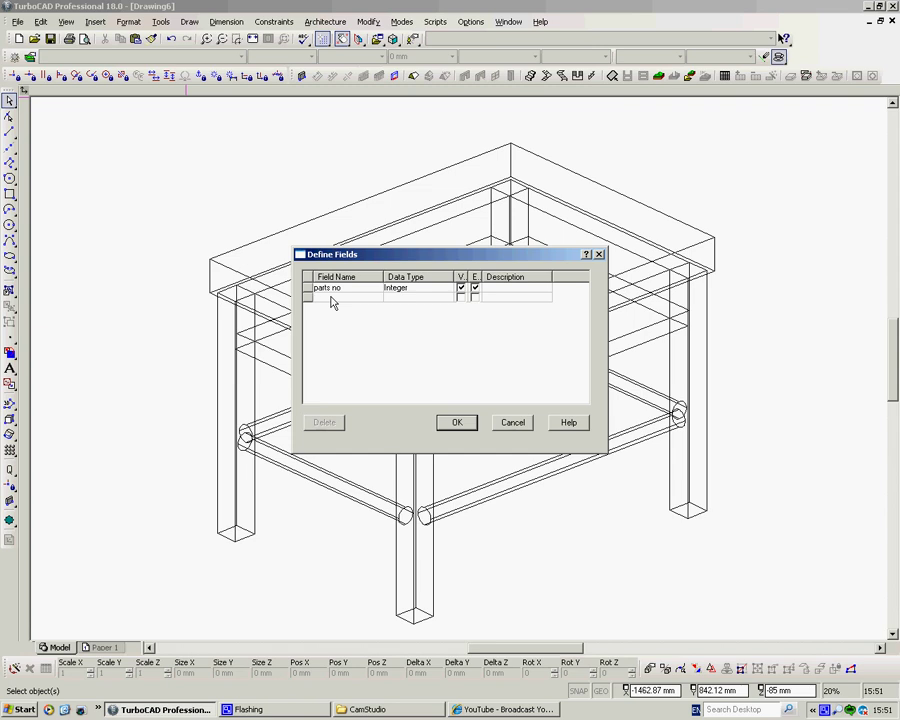
pyautogui.write('description')
pyautogui.click(388, 297)
pyautogui.click(498, 298)
pyautogui.write('what it is')
# - Add a Vender Text field described as 'supplier'
pyautogui.click(337, 307)
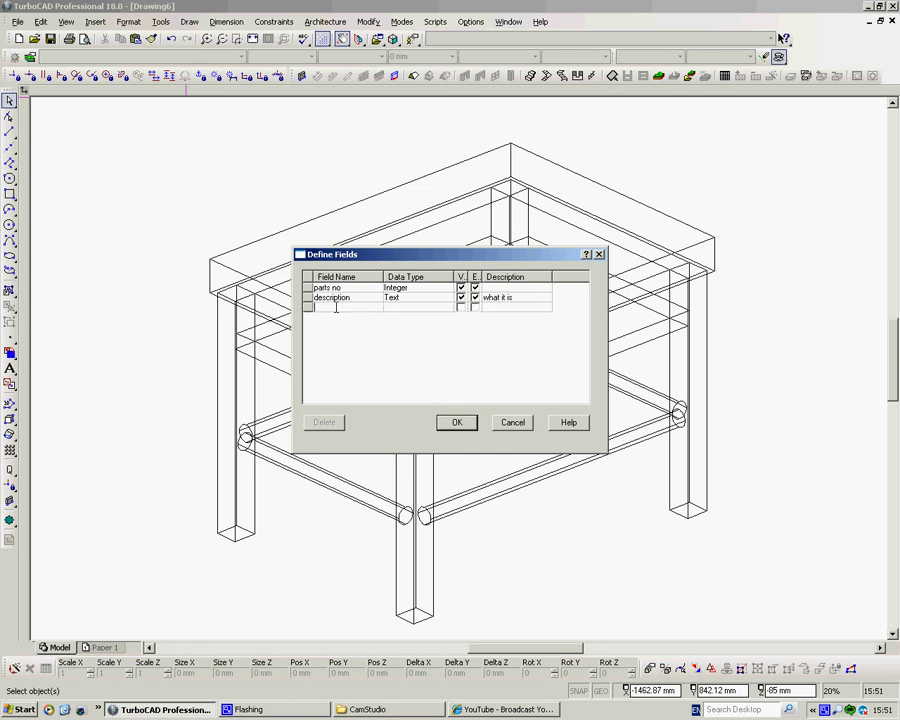
pyautogui.write('Vendor')
pyautogui.click(410, 306)
pyautogui.click(492, 307)
pyautogui.write('supplier')
# - Add a 'cost' field of type Currency described as 'price'
pyautogui.click(332, 316)
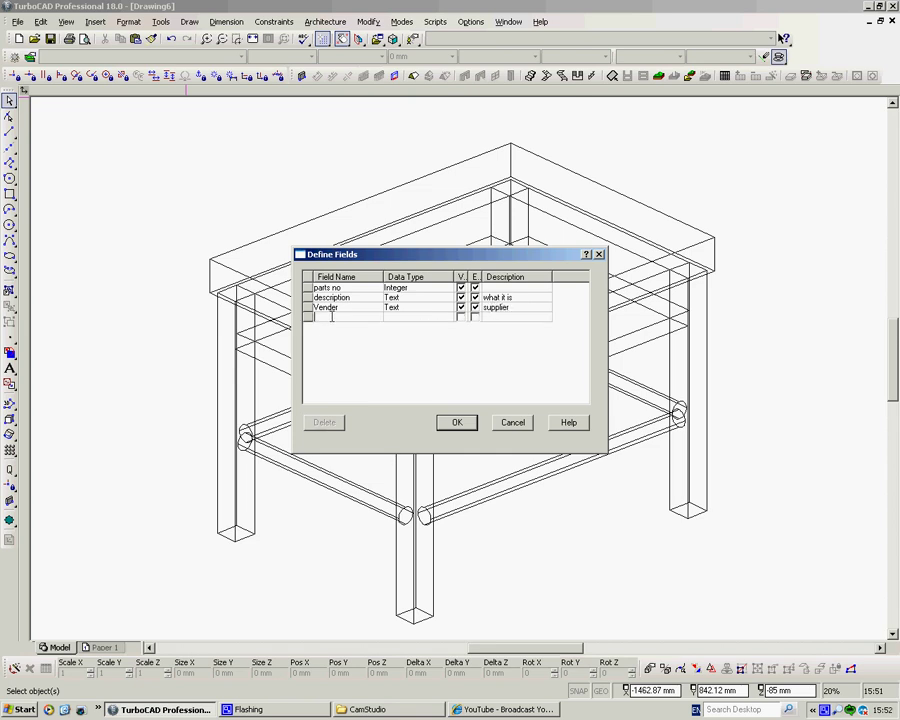
pyautogui.write('cost')
pyautogui.click(408, 316)
pyautogui.click(449, 317)
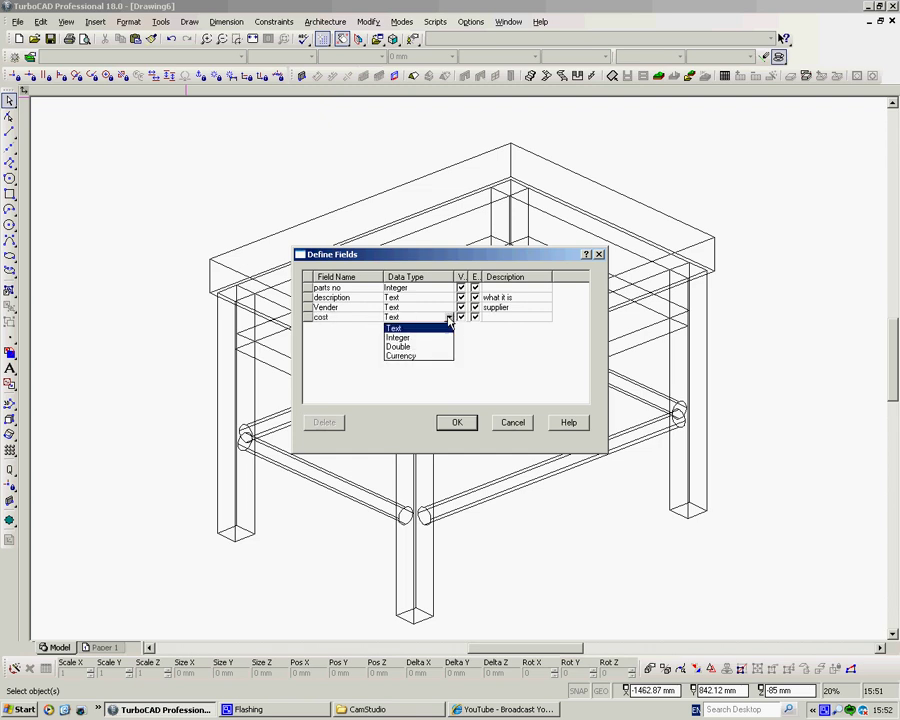
pyautogui.click(410, 359)
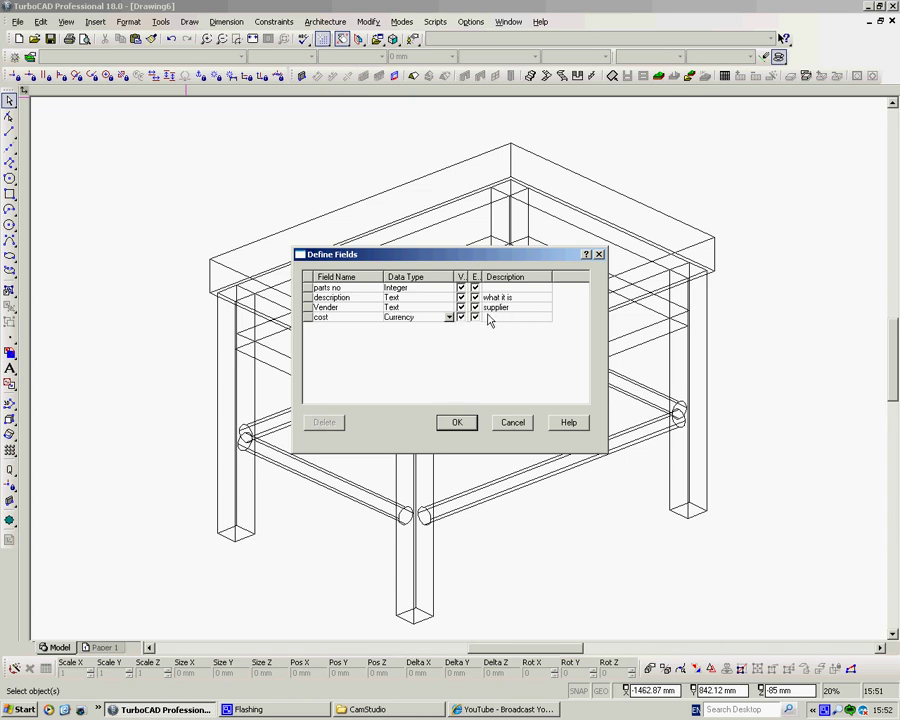
pyautogui.click(489, 316)
pyautogui.write('price')
# - Confirm the field definitions and attach all four fields to the tabletop's custom properties
pyautogui.click(457, 423)
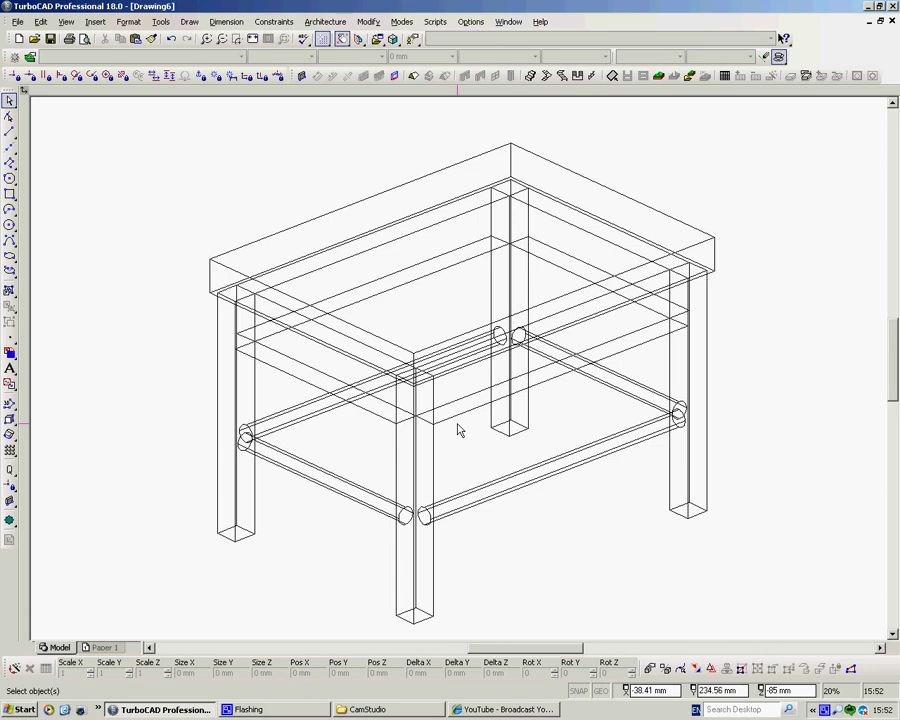
pyautogui.click(360, 207)
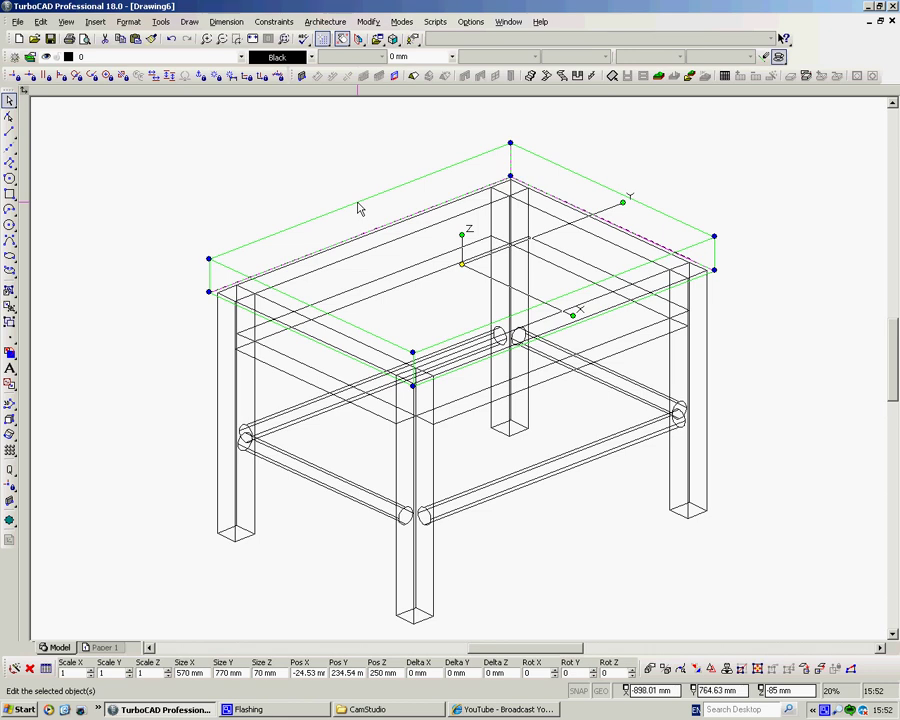
pyautogui.rightClick(227, 169)
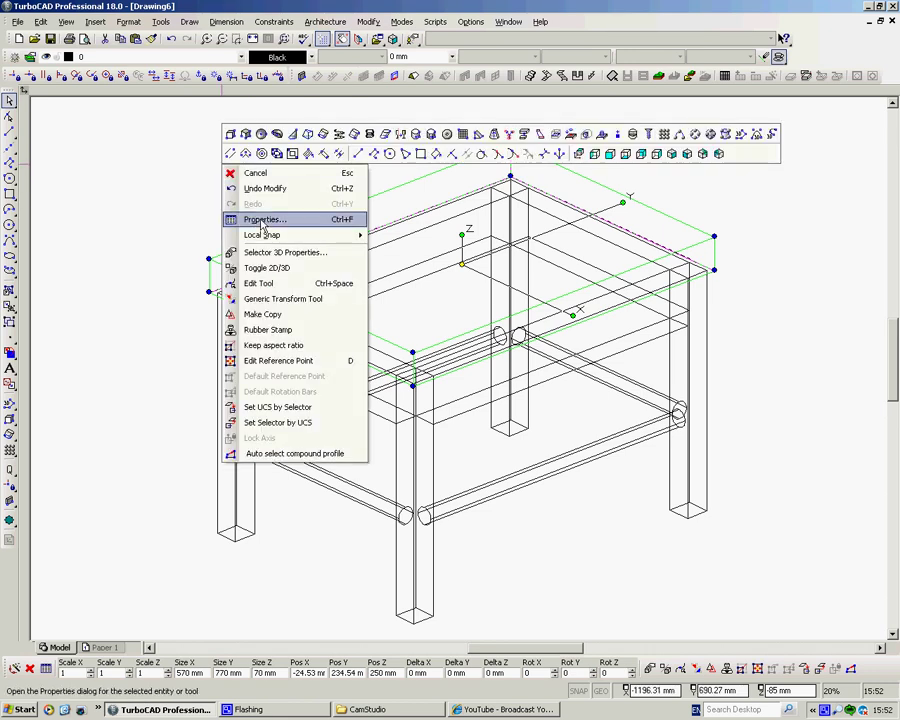
pyautogui.click(262, 220)
pyautogui.click(305, 272)
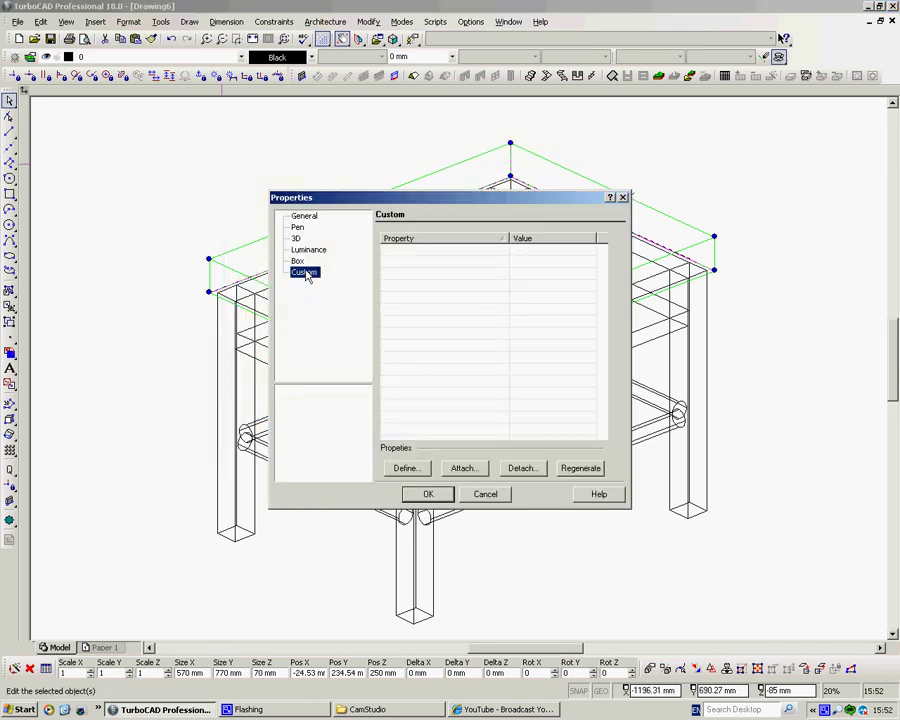
pyautogui.click(465, 469)
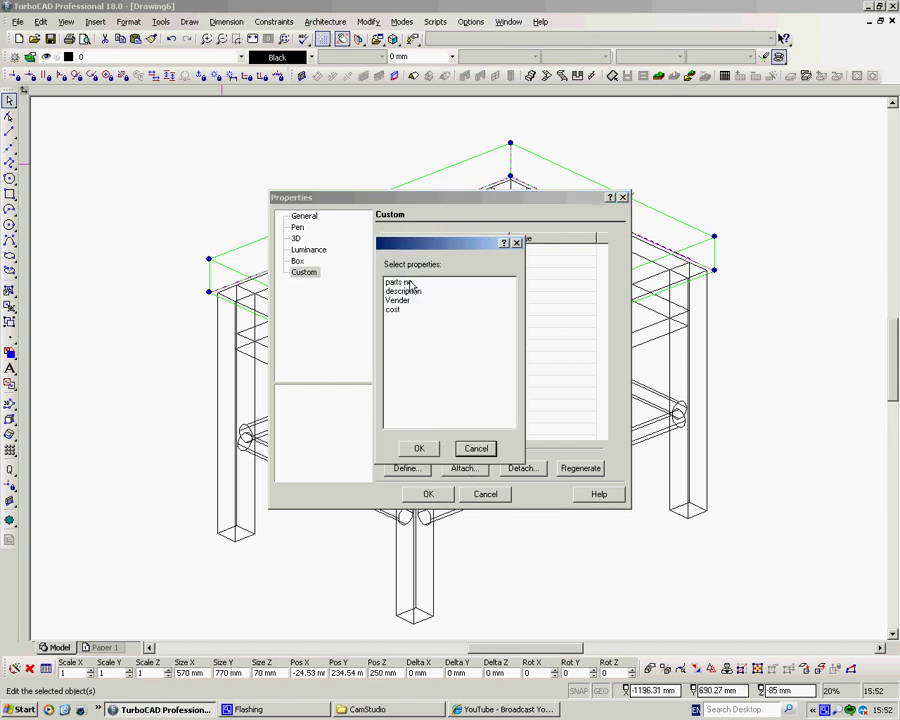
pyautogui.moveTo(410, 287); pyautogui.dragTo(396, 315)
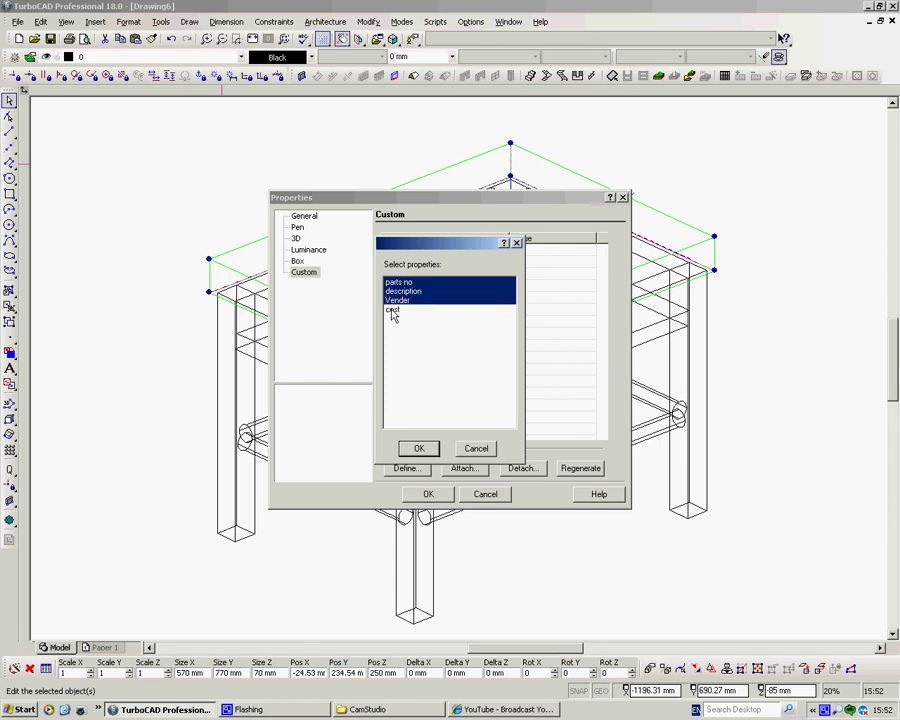
pyautogui.click(418, 447)
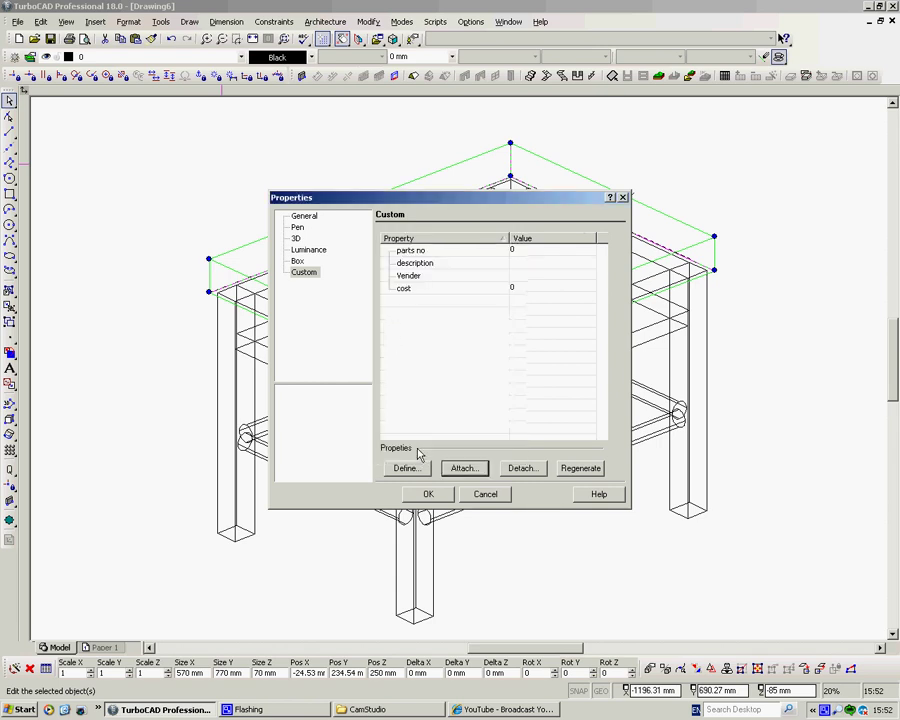
# - Enter the tabletop values: parts no t1, description top, the vendor name, cost £600
pyautogui.click(525, 250)
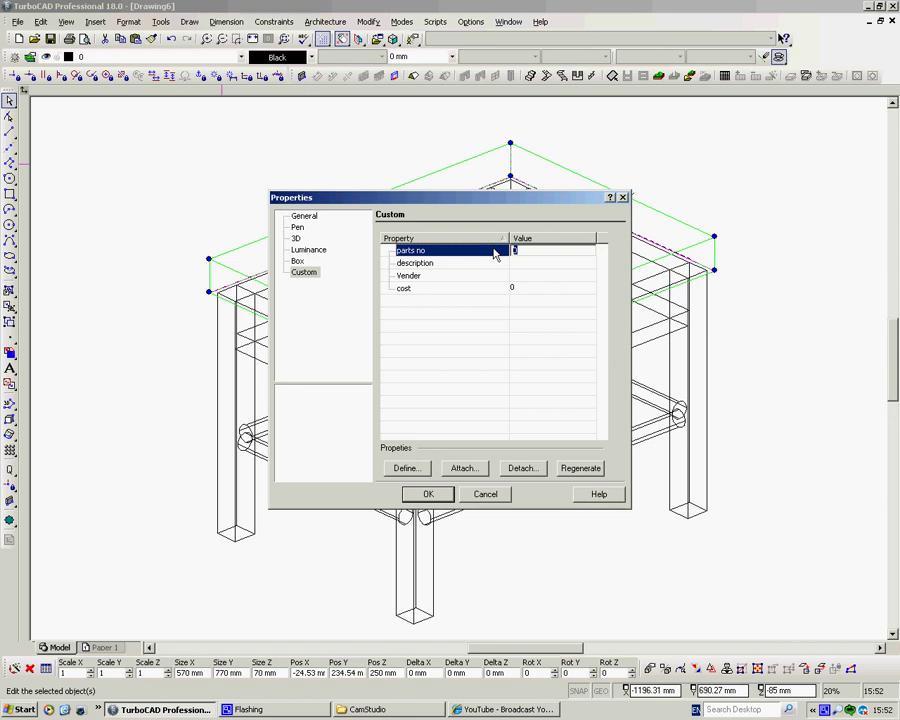
pyautogui.write('t1')
pyautogui.click(514, 266)
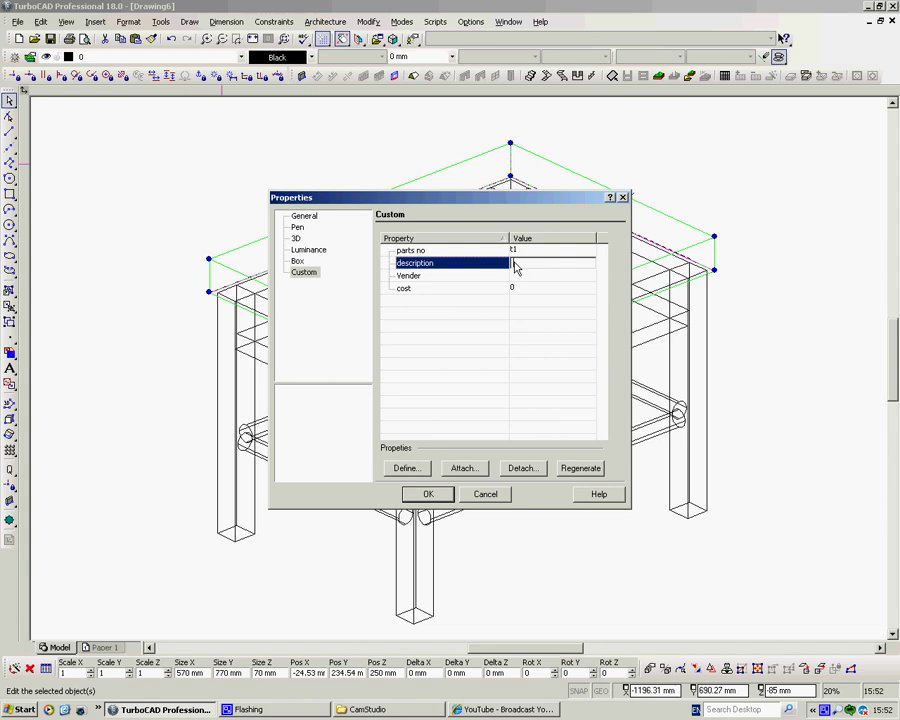
pyautogui.write('top')
pyautogui.click(462, 276)
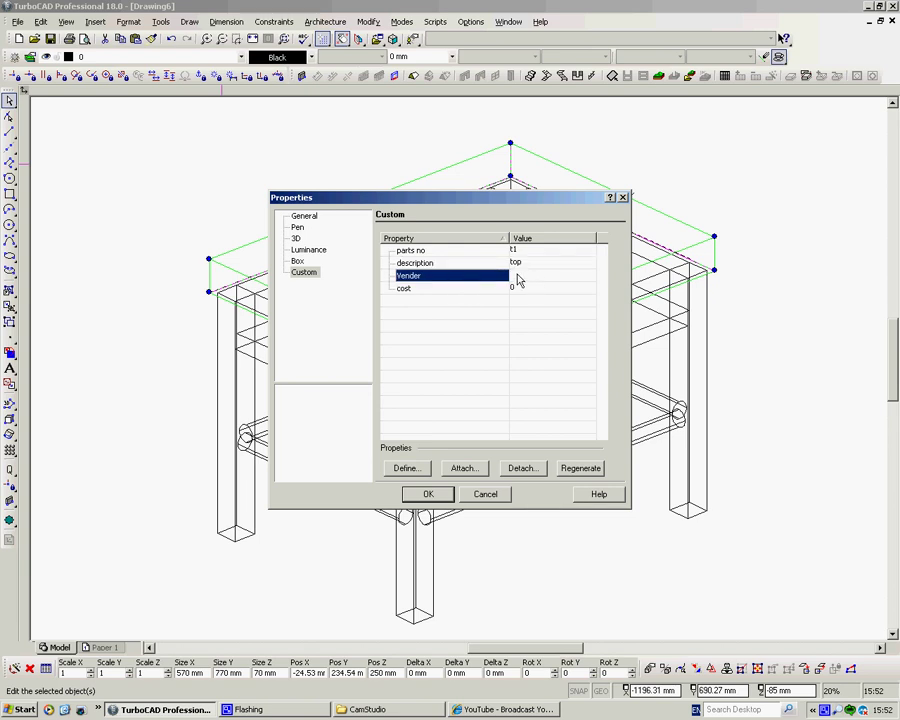
pyautogui.click(518, 281)
pyautogui.write("Tracey's")
pyautogui.click(516, 288)
pyautogui.doubleClick(516, 288)
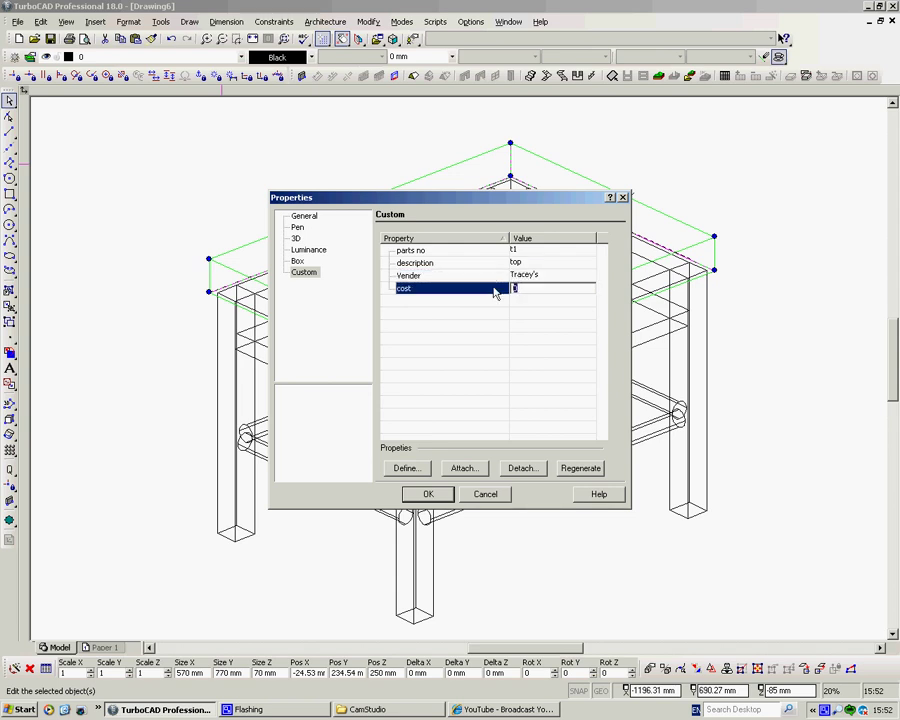
pyautogui.write('£600')
# - Apply the tabletop values, then orbit the view and select the table legs
pyautogui.click(427, 494)
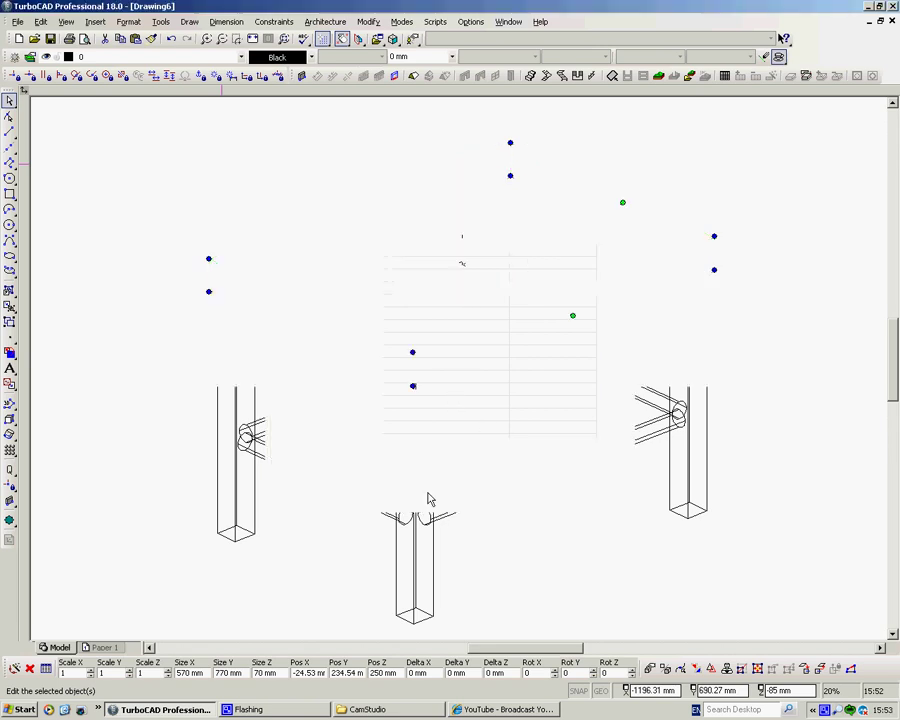
pyautogui.click(607, 484)
pyautogui.moveTo(607, 484); pyautogui.dragTo(482, 472, button='middle')
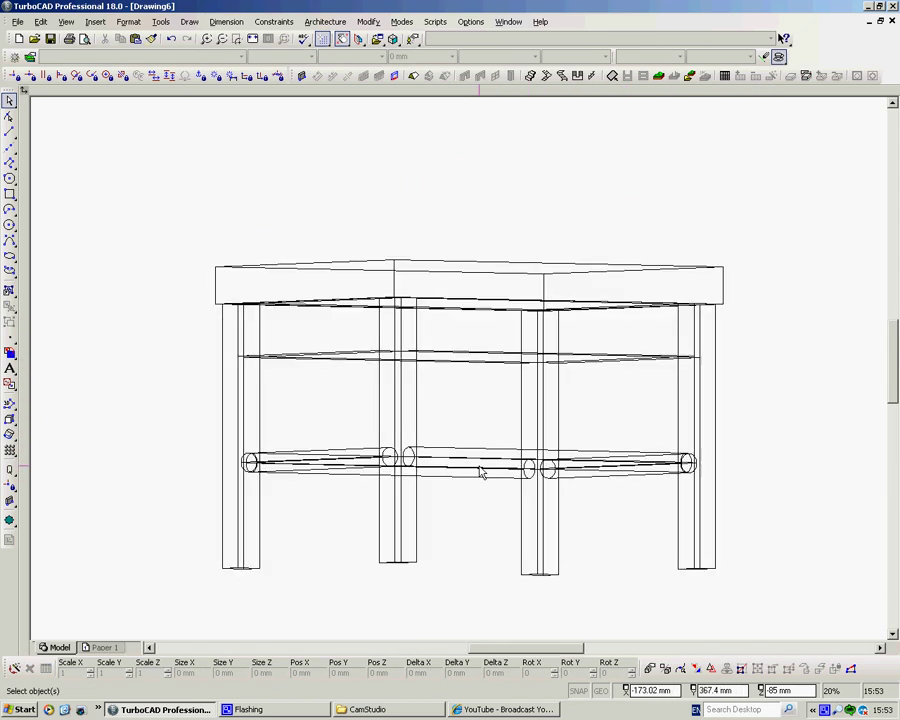
pyautogui.click(254, 525)
pyautogui.moveTo(254, 521); pyautogui.dragTo(583, 569)
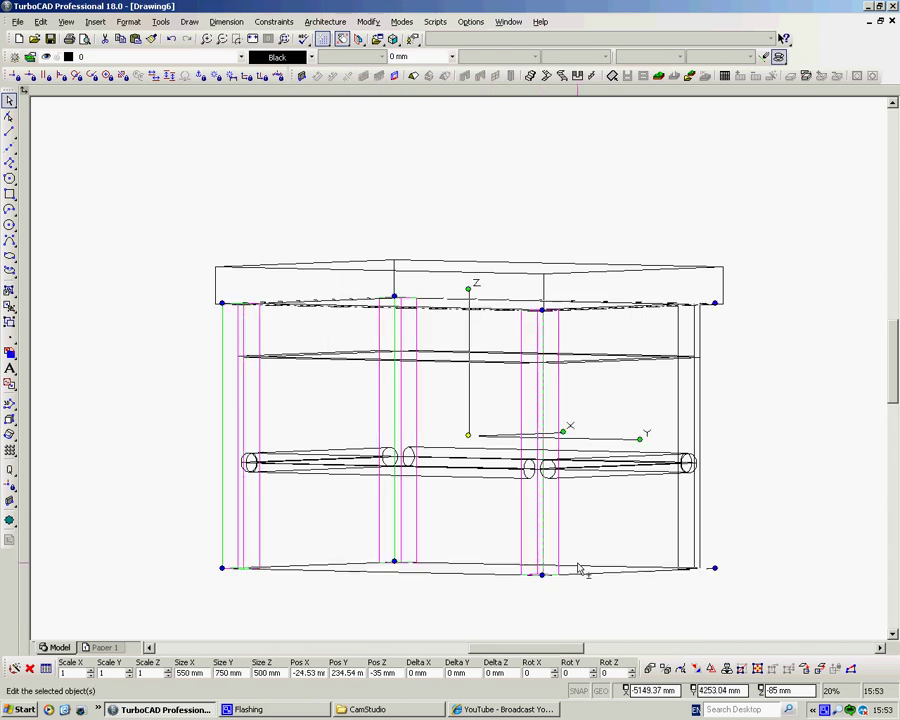
# - Attach parts no, description, Vender and cost to the legs' custom properties
pyautogui.rightClick(495, 268)
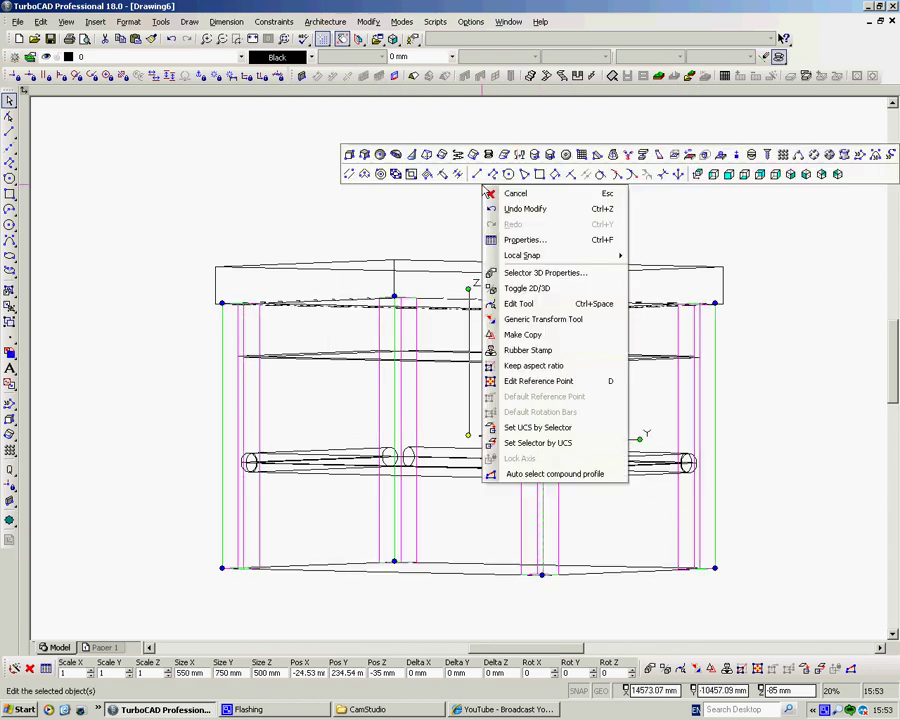
pyautogui.click(535, 239)
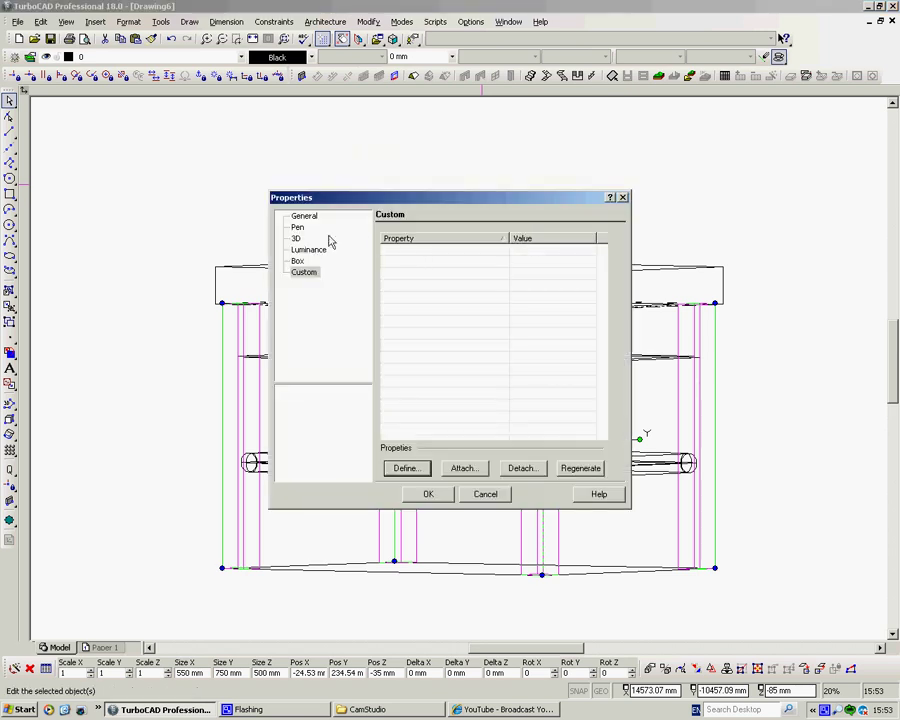
pyautogui.click(304, 275)
pyautogui.click(462, 468)
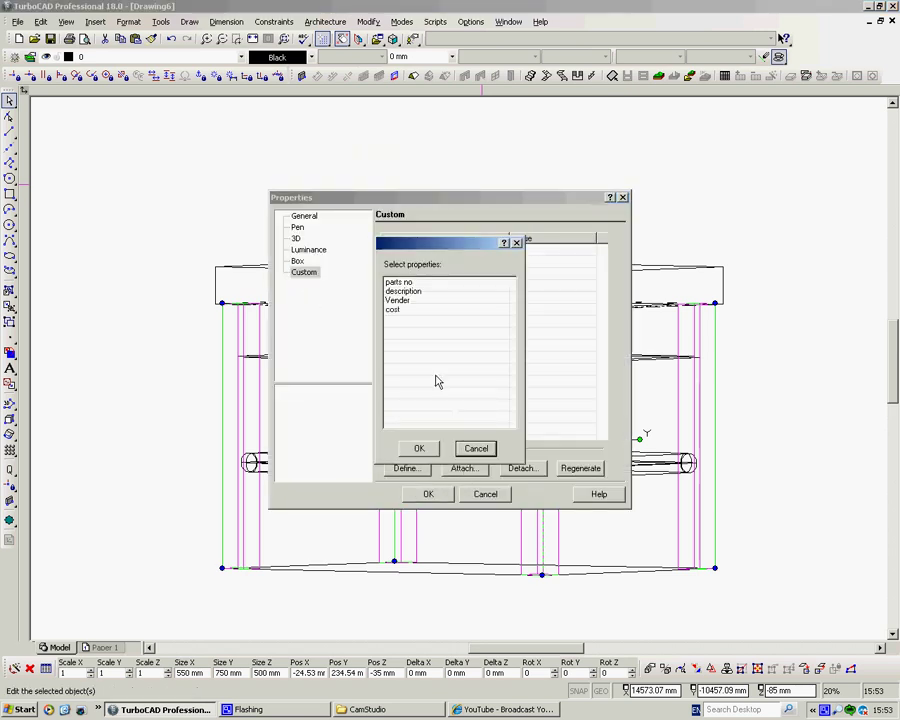
pyautogui.click(399, 283)
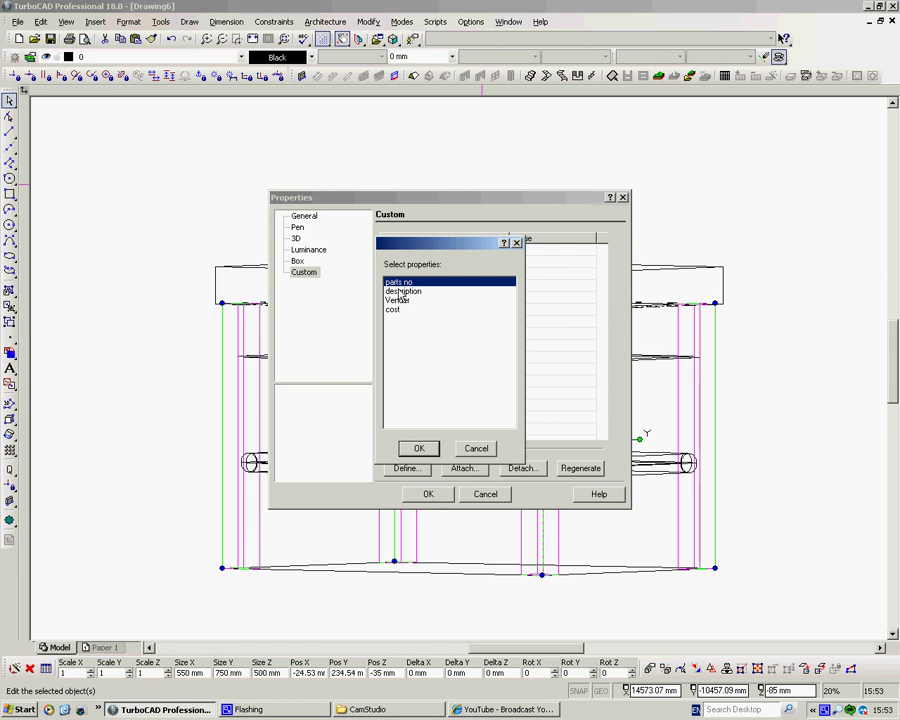
pyautogui.keyDown('ctrl'); pyautogui.click(402, 291); pyautogui.keyUp('ctrl')
pyautogui.keyDown('ctrl'); pyautogui.click(398, 300); pyautogui.keyUp('ctrl')
pyautogui.keyDown('ctrl'); pyautogui.click(394, 309); pyautogui.keyUp('ctrl')
pyautogui.click(416, 447)
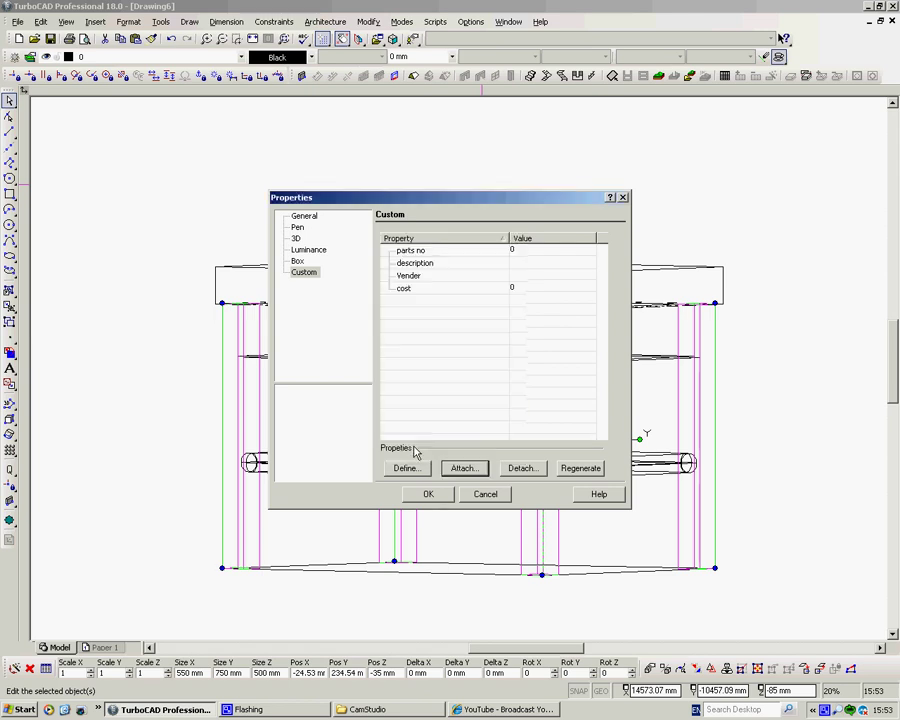
# - Fill in the leg values: parts no 1, 'legs for..', the vendor name, cost £25
pyautogui.click(517, 250)
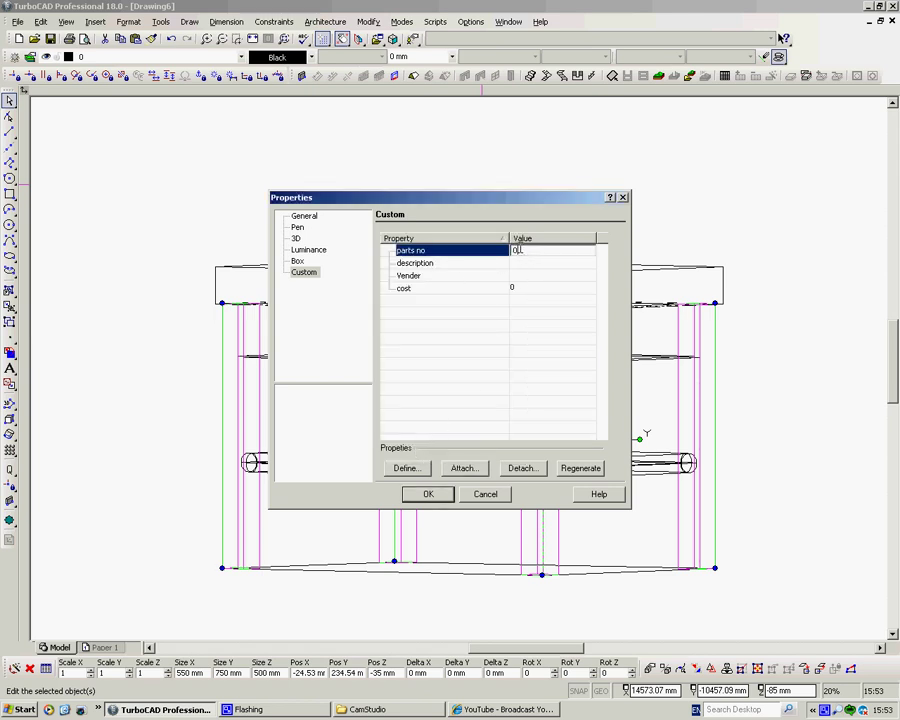
pyautogui.write('1')
pyautogui.click(516, 263)
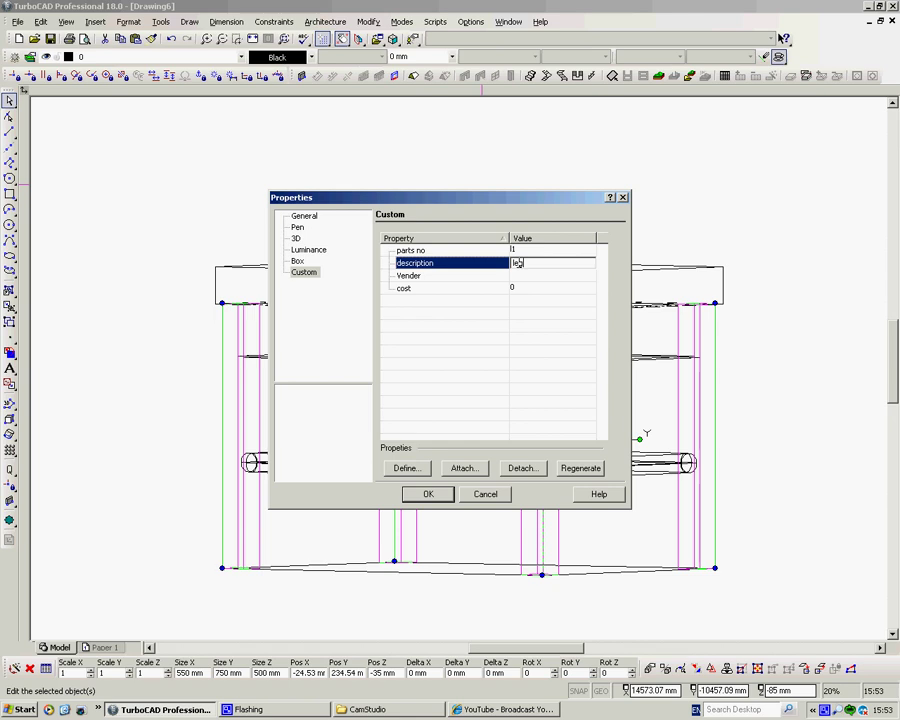
pyautogui.write('legs for...')
pyautogui.click(521, 277)
pyautogui.click(519, 280)
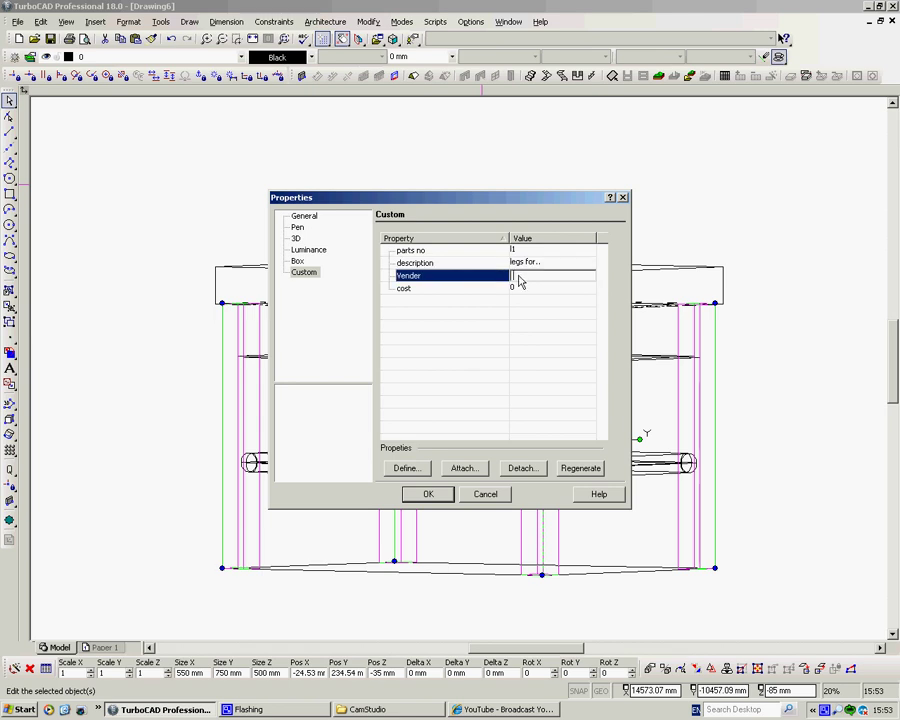
pyautogui.write("Thompson's")
pyautogui.click(494, 289)
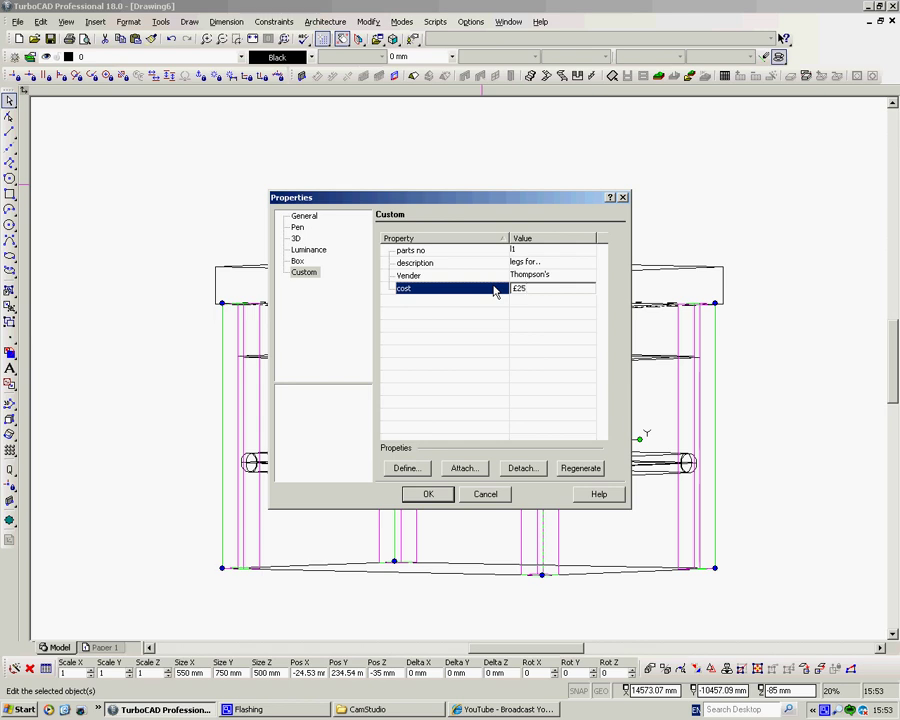
pyautogui.write('£25')
pyautogui.click(428, 494)
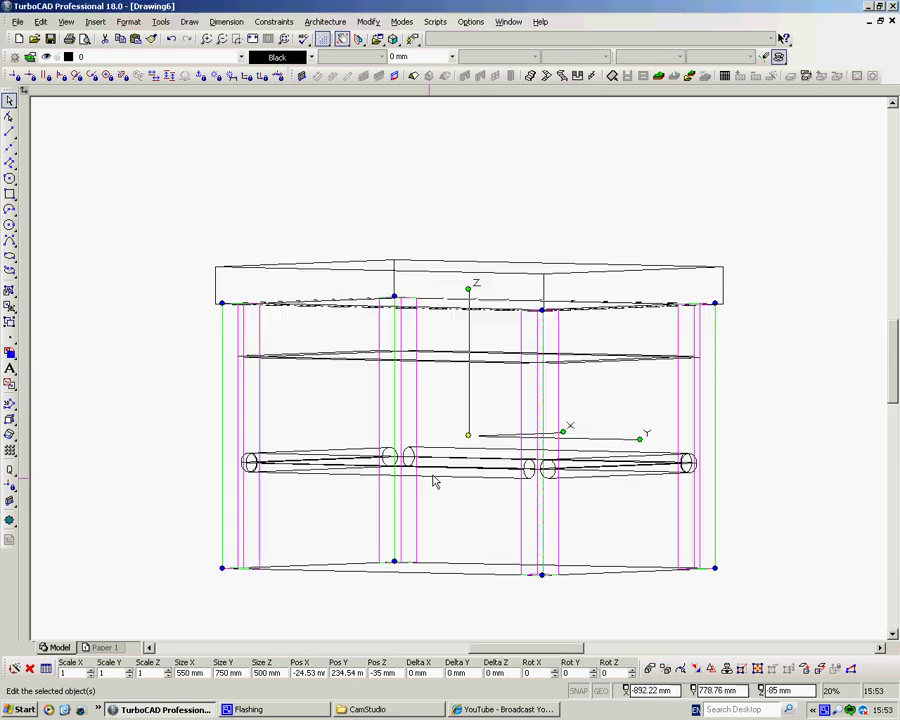
# - Orbit the table and select the stretcher rails
pyautogui.moveTo(403, 248); pyautogui.dragTo(382, 194, button='middle')
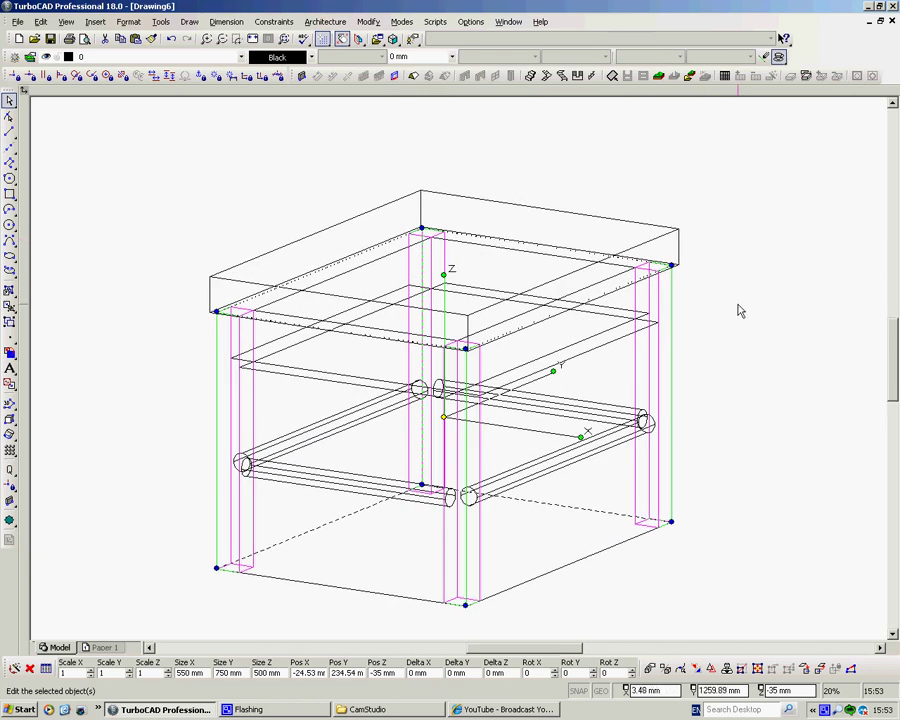
pyautogui.moveTo(740, 309); pyautogui.dragTo(460, 430, button='middle')
pyautogui.press('Escape')
pyautogui.click(332, 481)
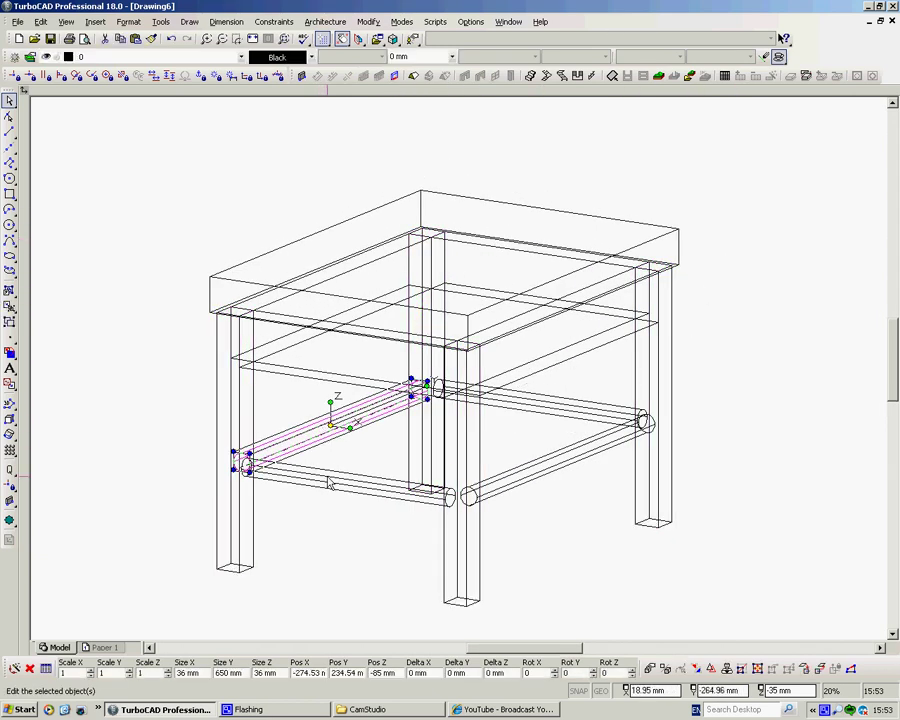
pyautogui.keyDown('shift'); pyautogui.click(572, 462); pyautogui.keyUp('shift')
pyautogui.keyDown('shift'); pyautogui.click(557, 404); pyautogui.keyUp('shift')
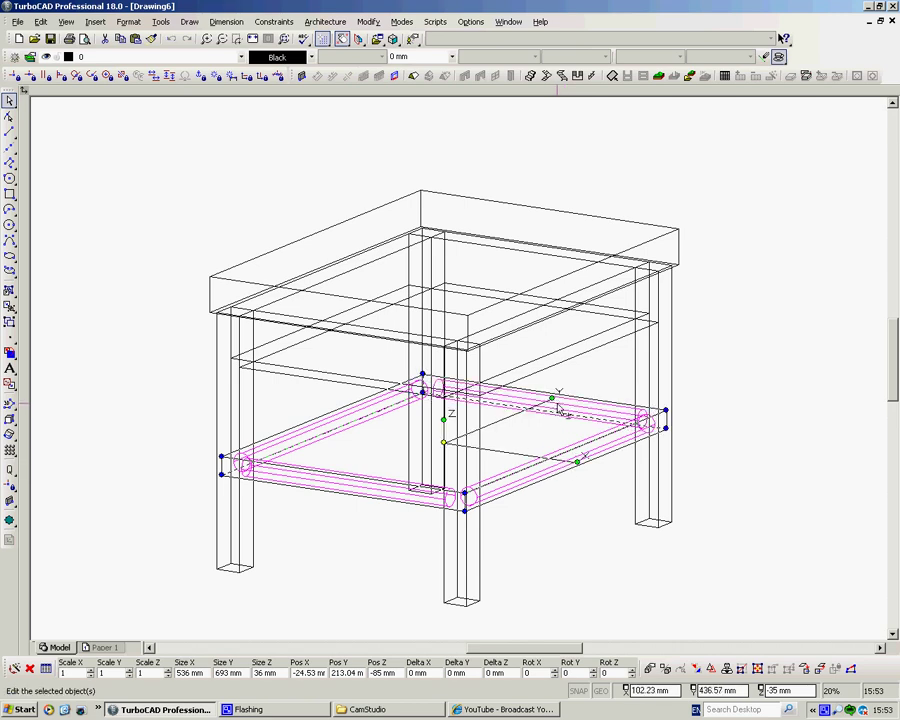
# - Attach all four custom properties to the selected rails
pyautogui.rightClick(627, 185)
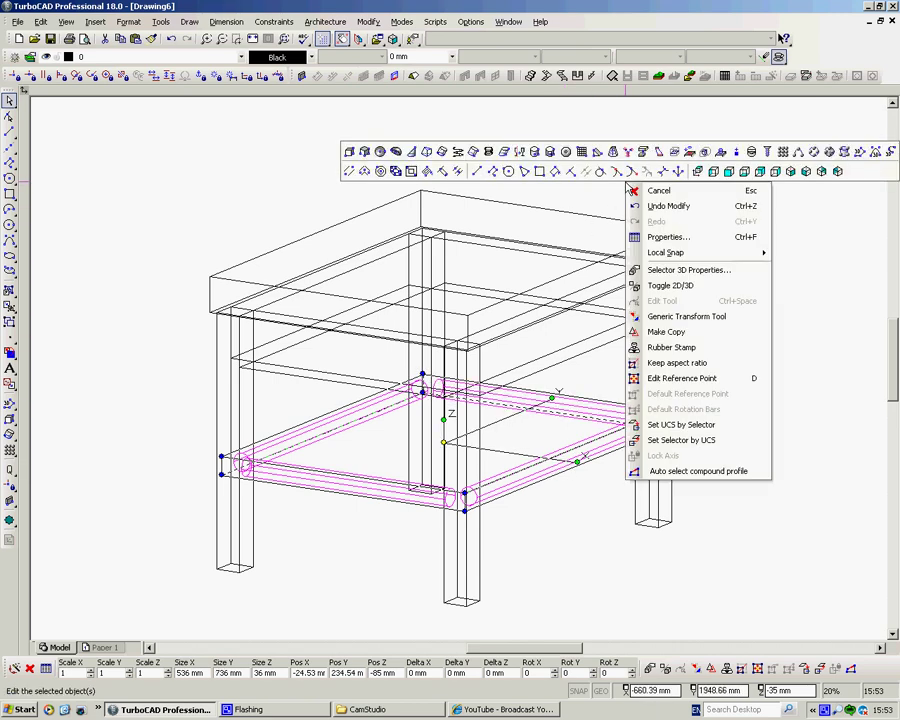
pyautogui.click(666, 237)
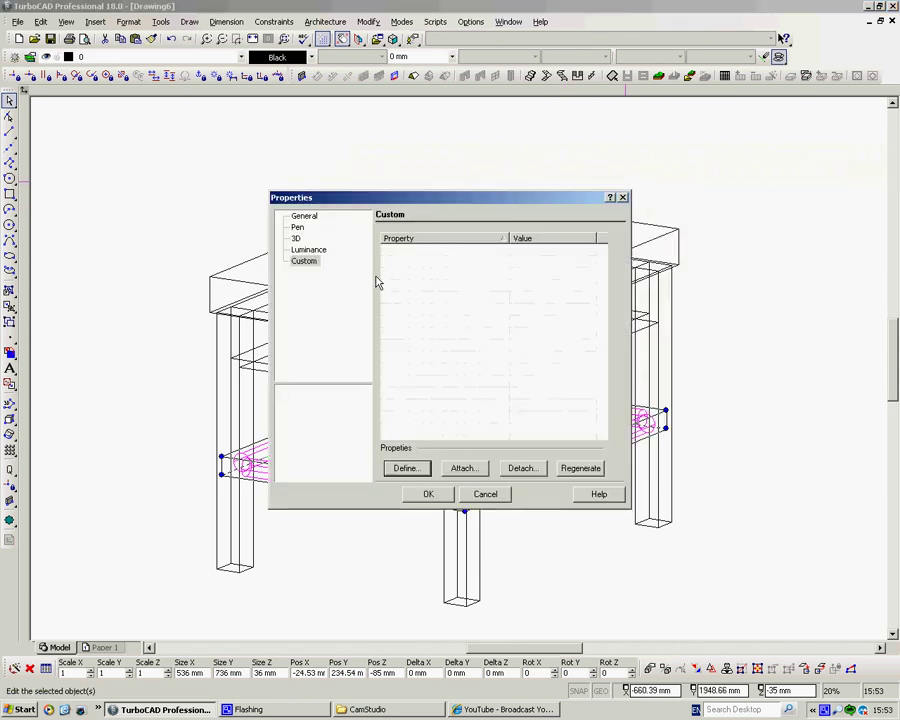
pyautogui.click(464, 468)
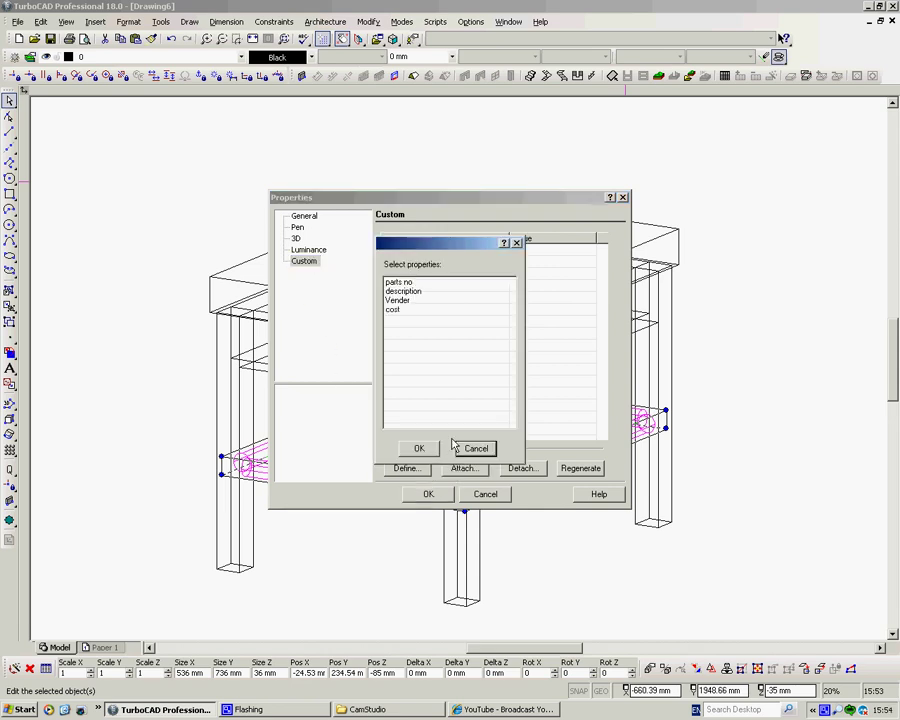
pyautogui.moveTo(405, 284); pyautogui.dragTo(396, 315)
pyautogui.click(419, 447)
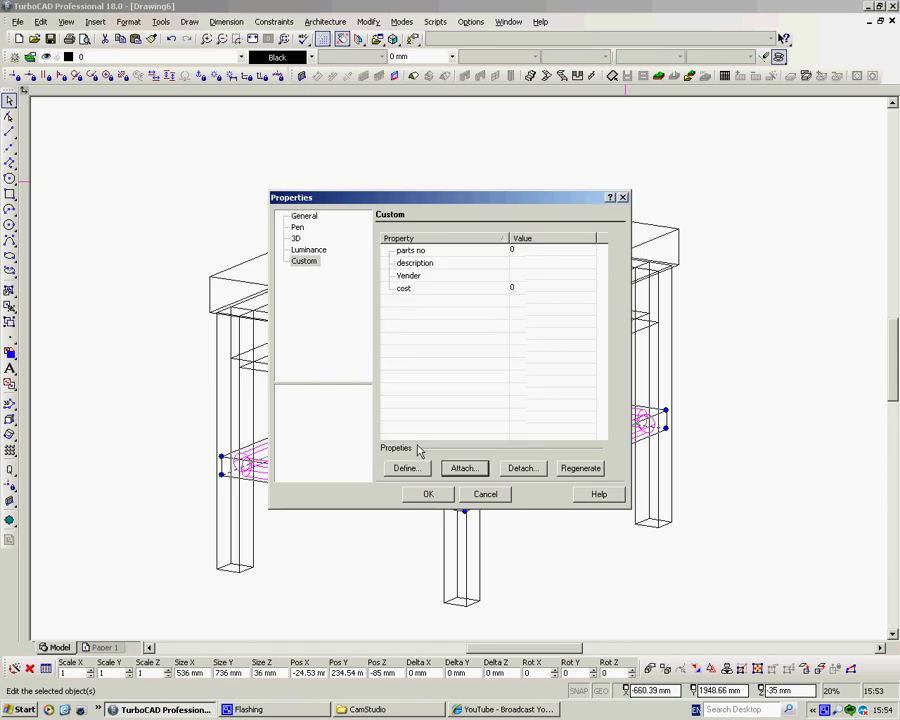
# - Enter the rail values: parts no t1, description ties, the vendor name, cost £12
pyautogui.click(418, 252)
pyautogui.click(522, 251)
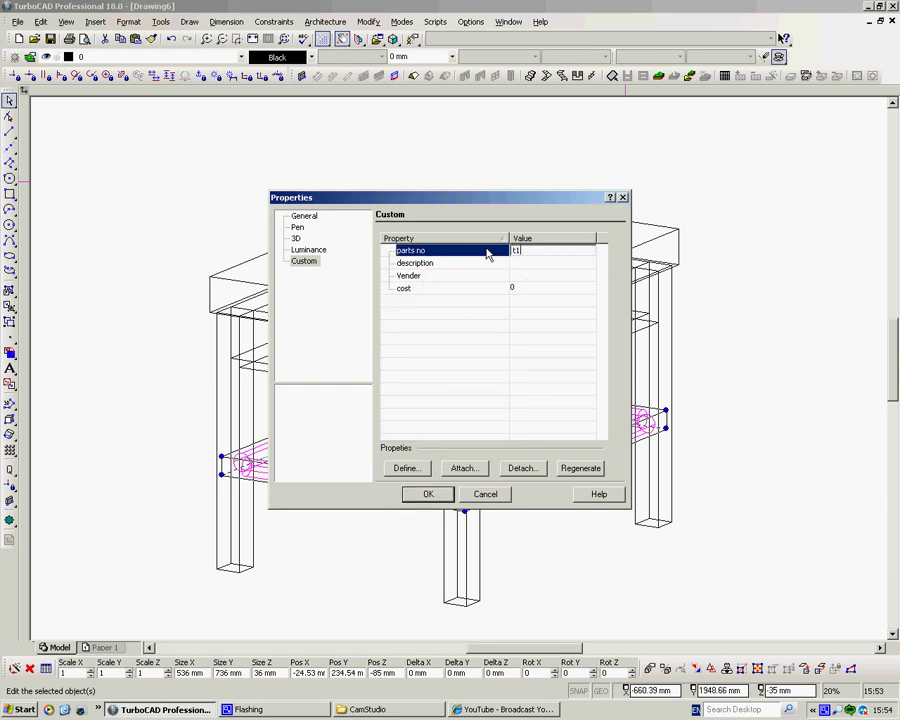
pyautogui.click(422, 262)
pyautogui.click(515, 262)
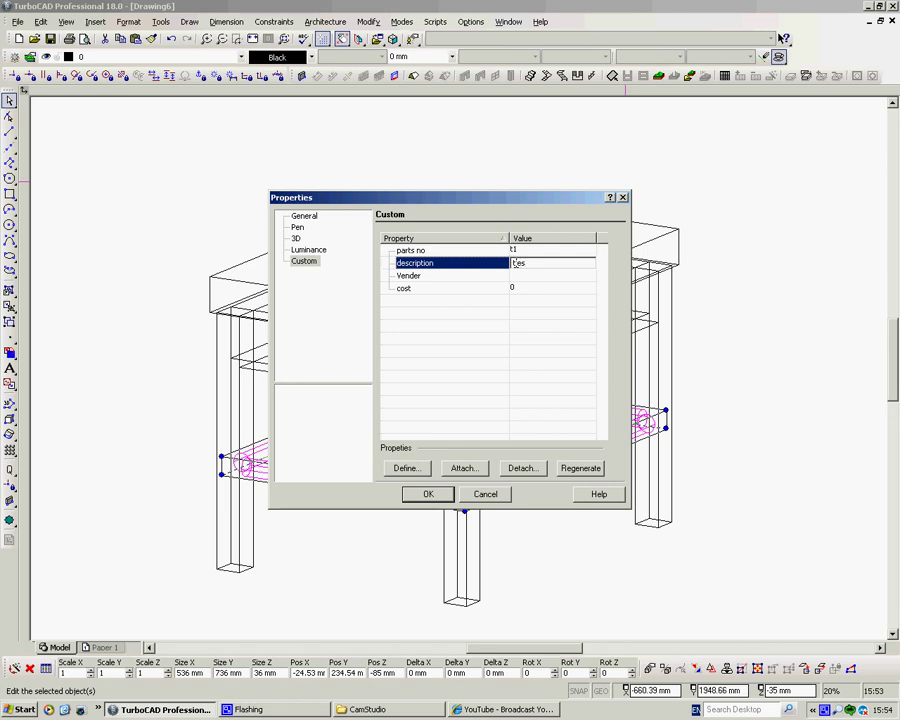
pyautogui.write('ties')
pyautogui.click(402, 276)
pyautogui.click(518, 275)
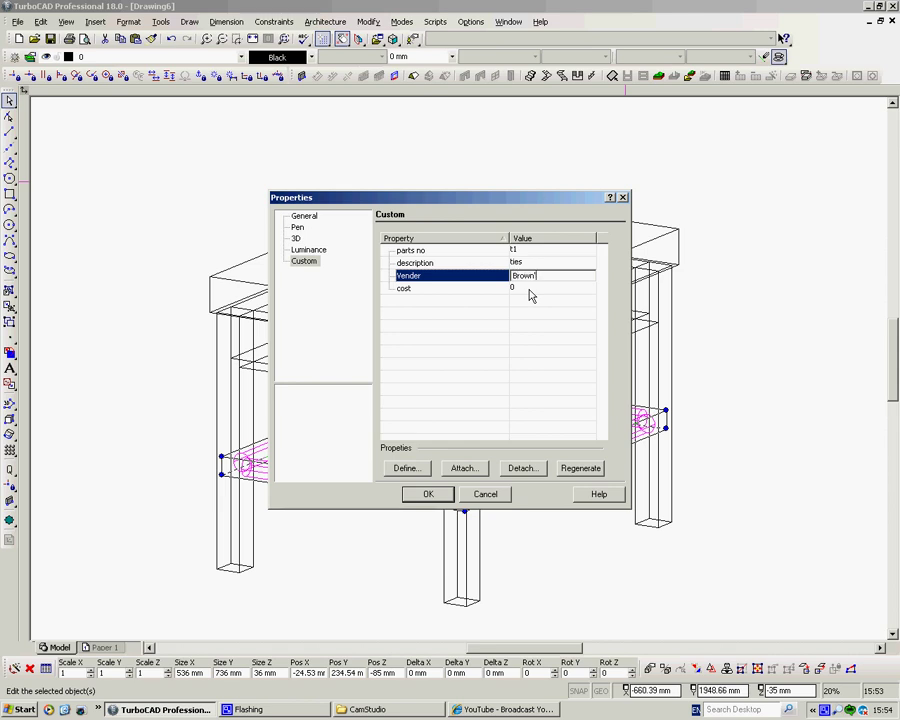
pyautogui.click(514, 288)
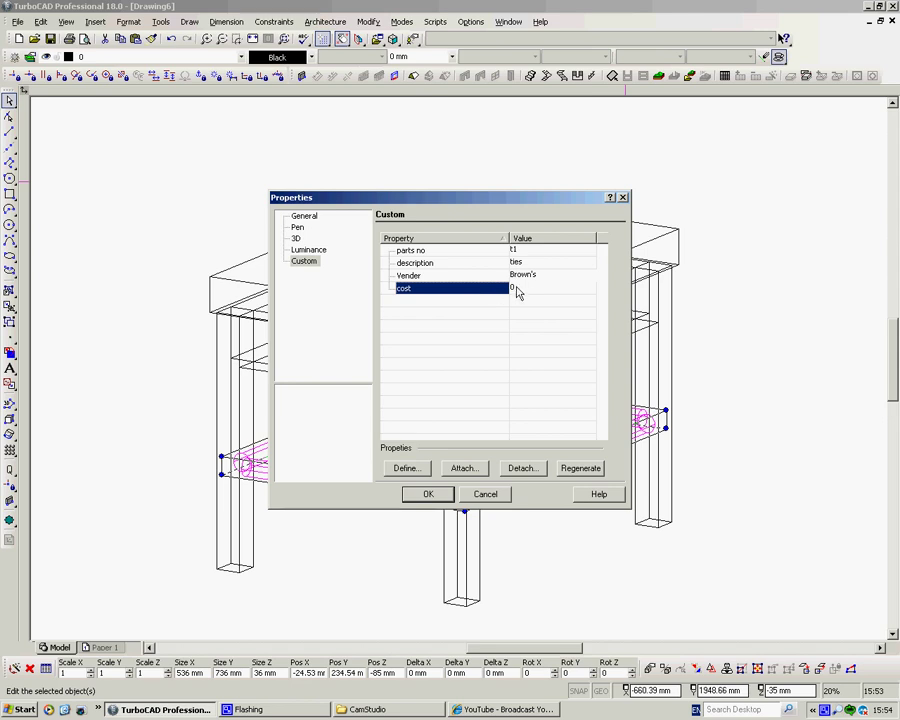
pyautogui.click(518, 288)
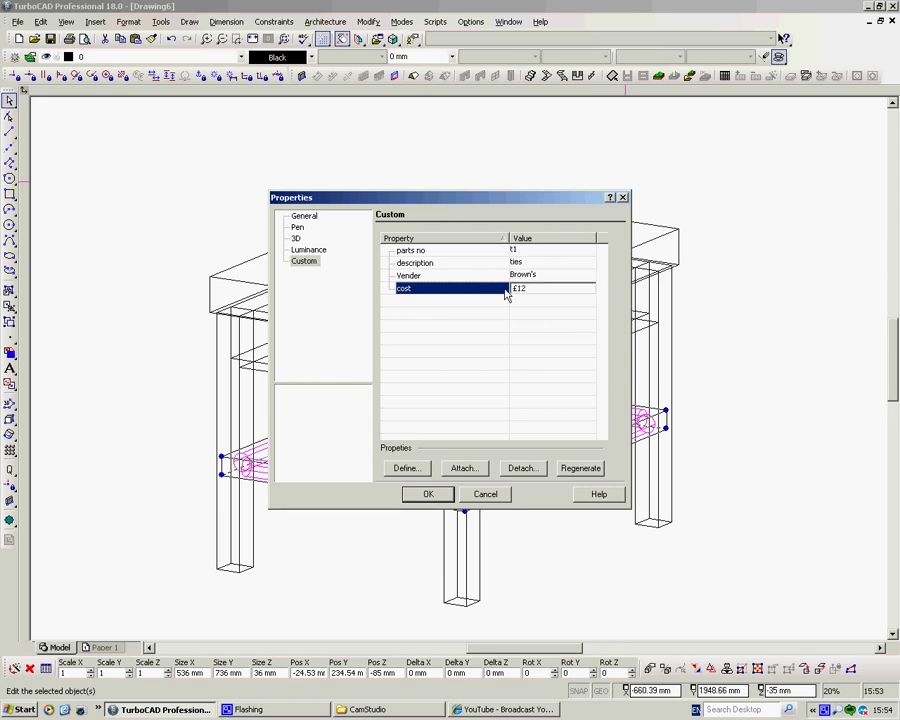
pyautogui.write('£12')
pyautogui.click(424, 493)
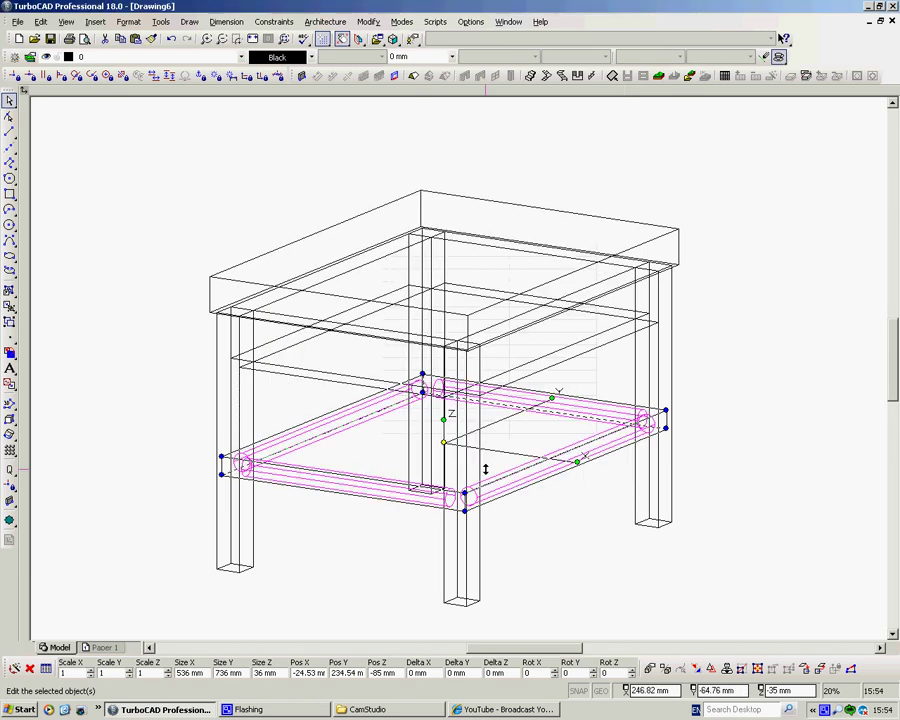
# - Deselect the rails, reorient the table isometrically, and open the empty Tools > Database > Report dialog
pyautogui.click(728, 294)
pyautogui.moveTo(566, 358); pyautogui.dragTo(340, 358, button='middle')
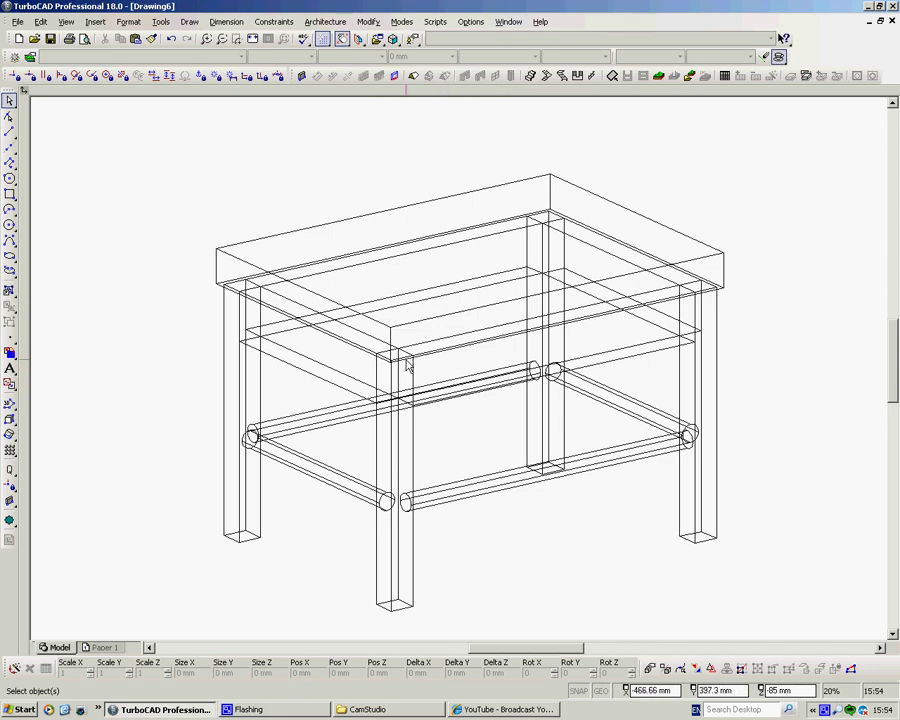
pyautogui.moveTo(420, 365); pyautogui.dragTo(458, 380, button='middle')
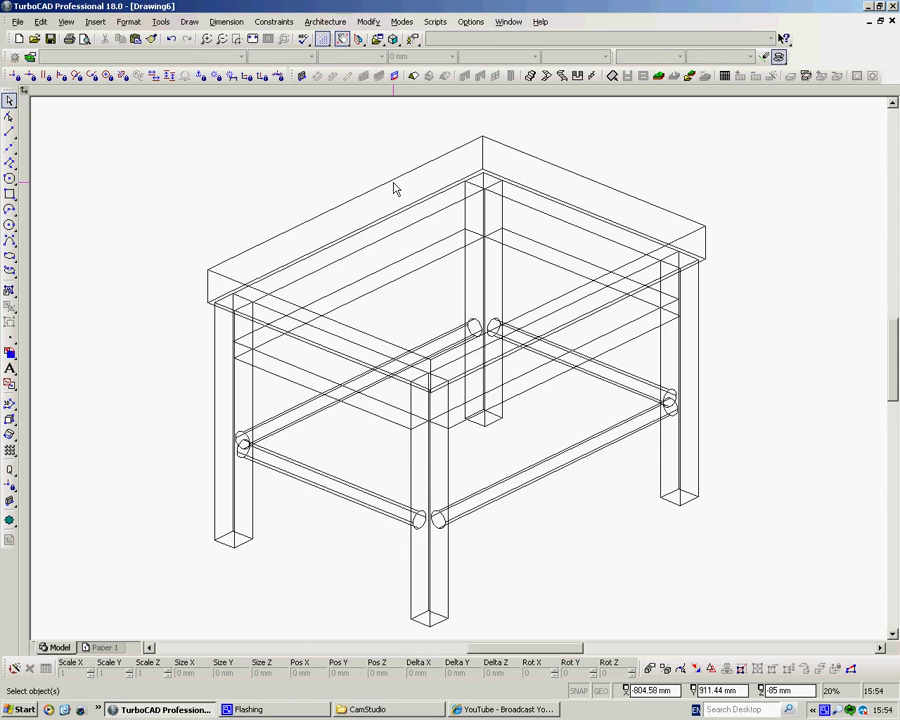
pyautogui.click(160, 21)
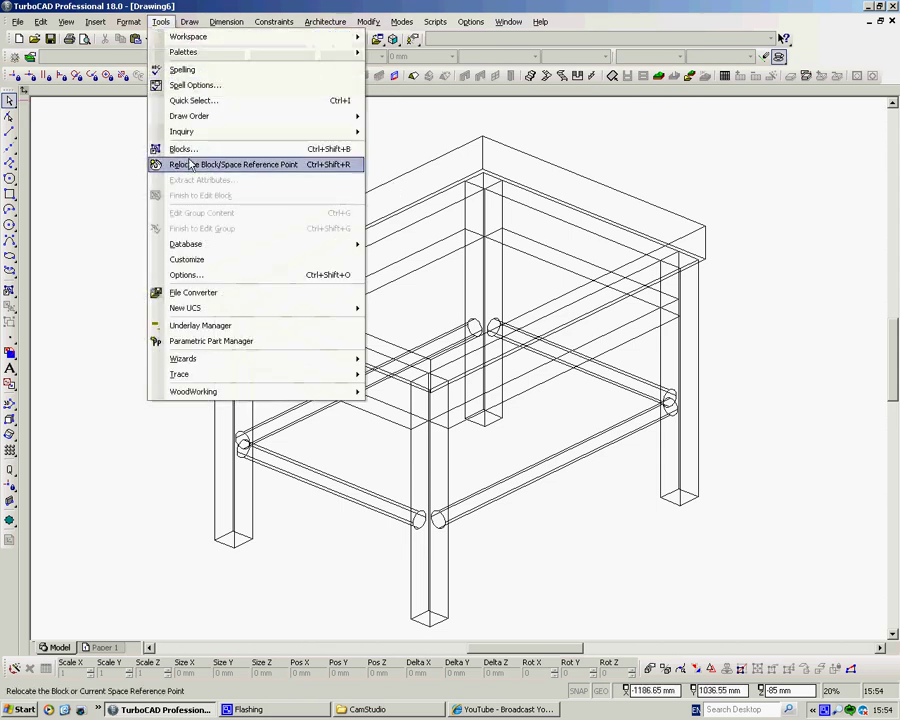
pyautogui.moveTo(320, 244)
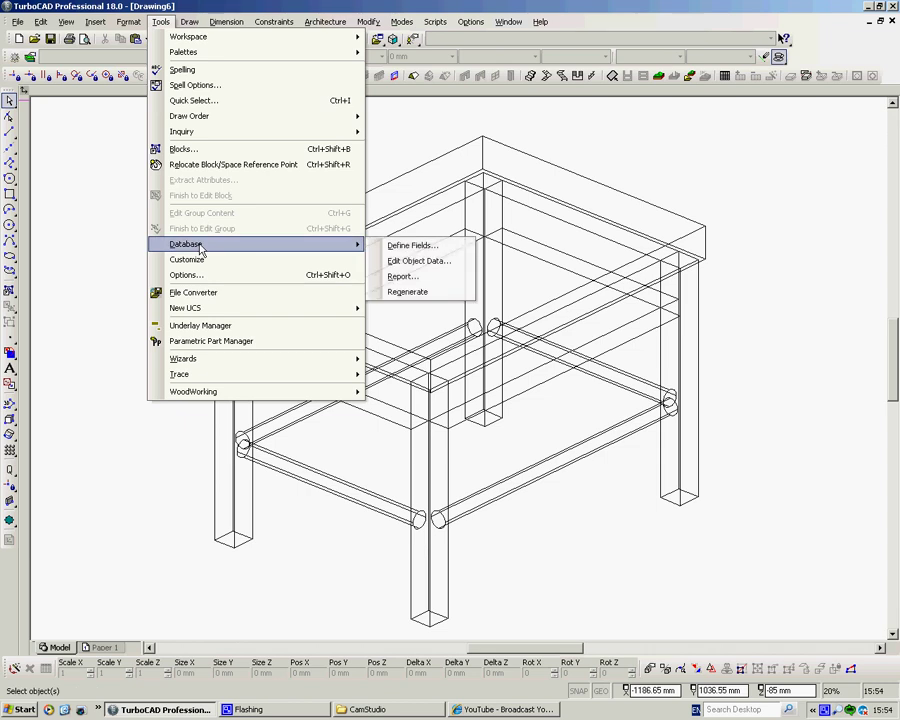
pyautogui.click(405, 277)
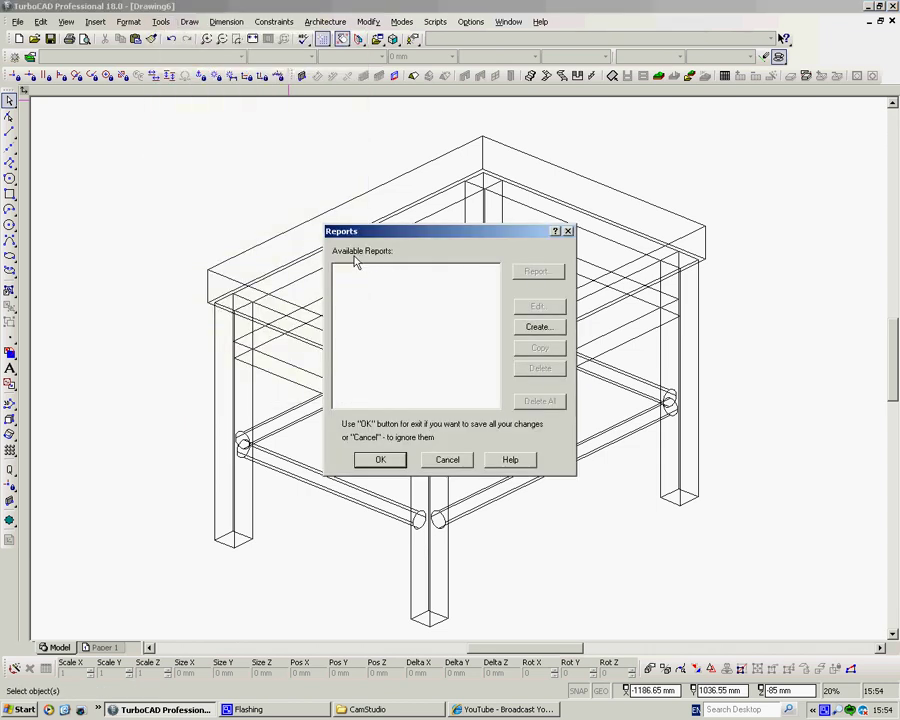
# - Create a Summary report titled 'Table' with a comment naming its recipient
pyautogui.click(537, 328)
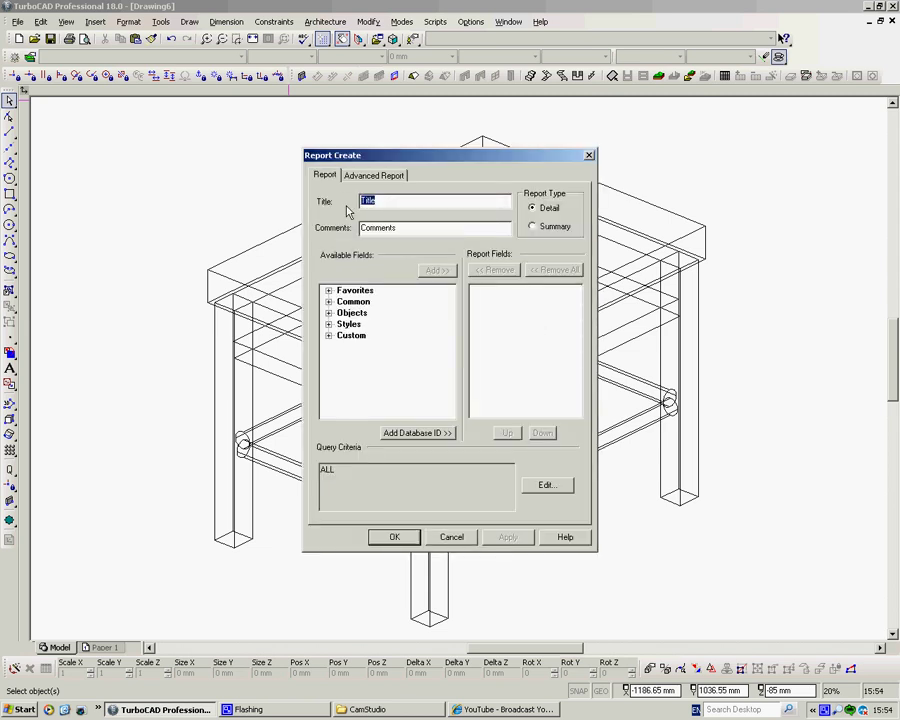
pyautogui.write('T')
pyautogui.moveTo(402, 228); pyautogui.dragTo(320, 220)
pyautogui.write('for Mr White')
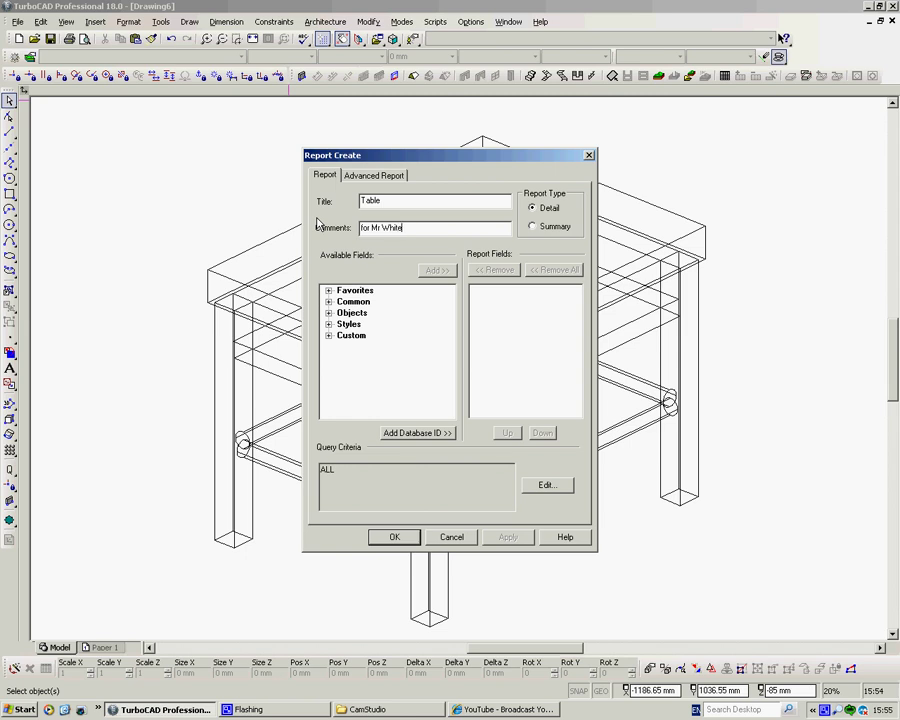
pyautogui.click(533, 227)
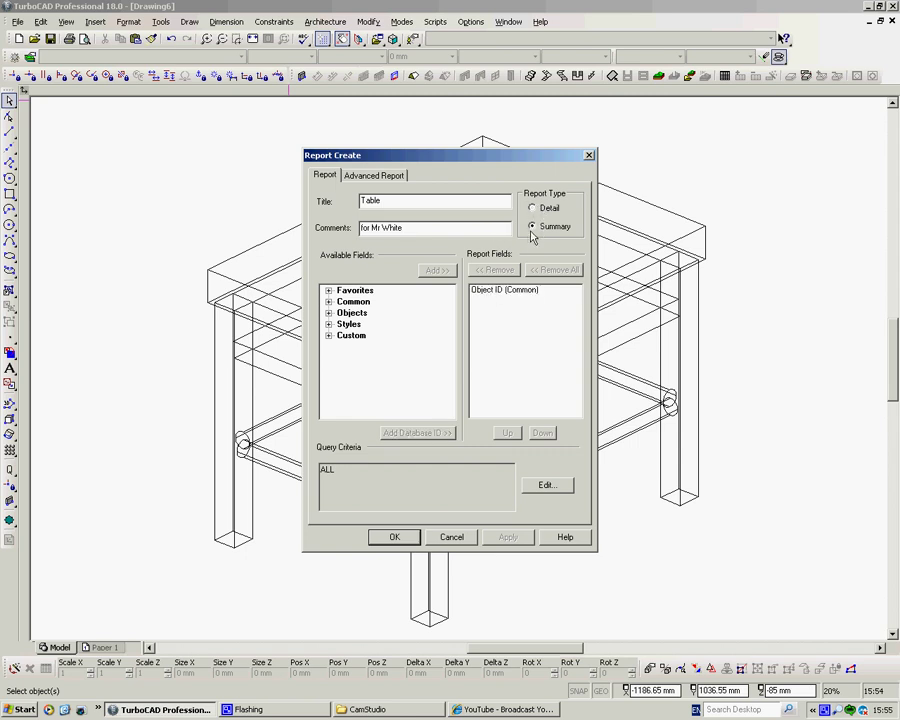
# - Add the Custom fields cost, description, parts no and Vender to the report
pyautogui.click(329, 336)
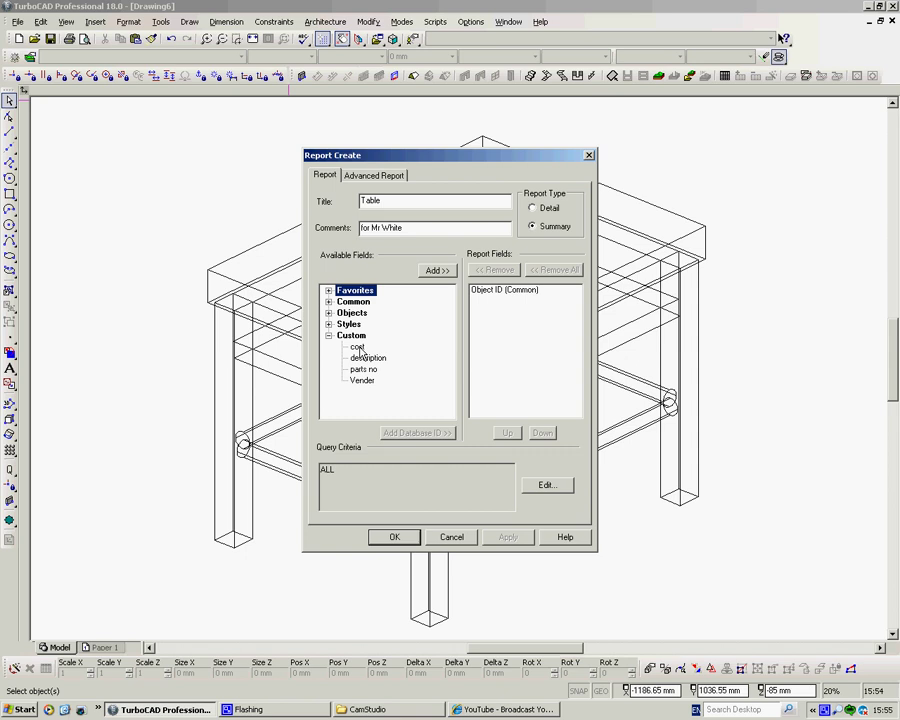
pyautogui.click(359, 347)
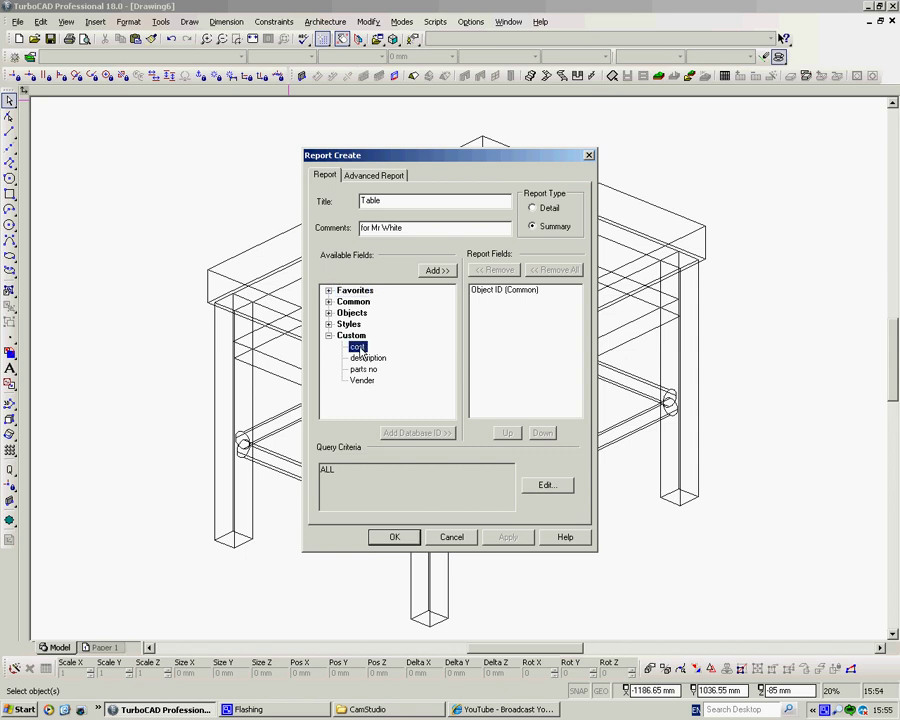
pyautogui.click(439, 271)
pyautogui.click(368, 358)
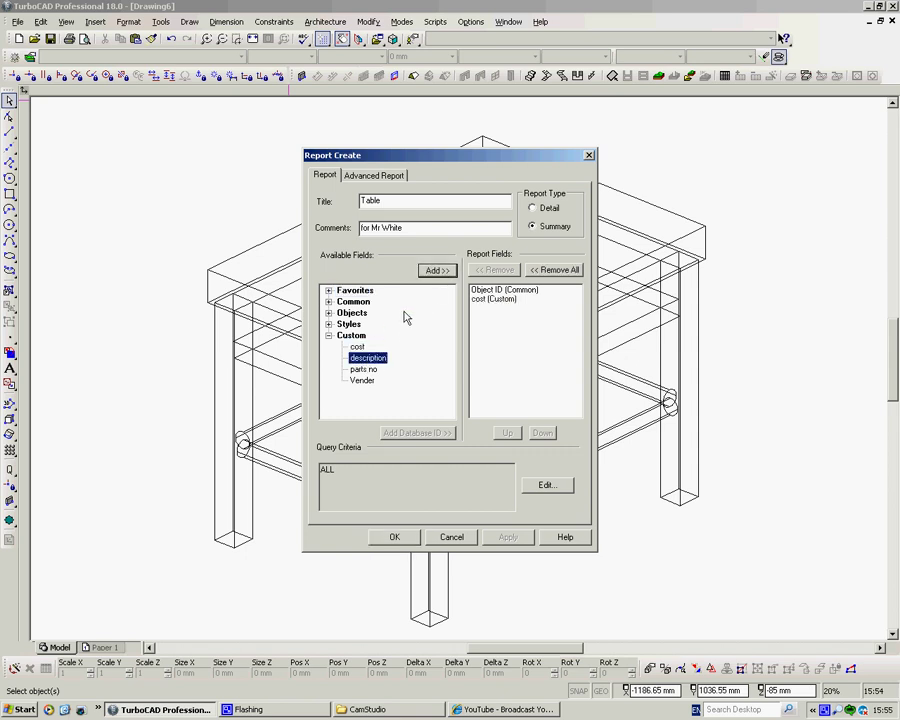
pyautogui.click(437, 271)
pyautogui.click(363, 369)
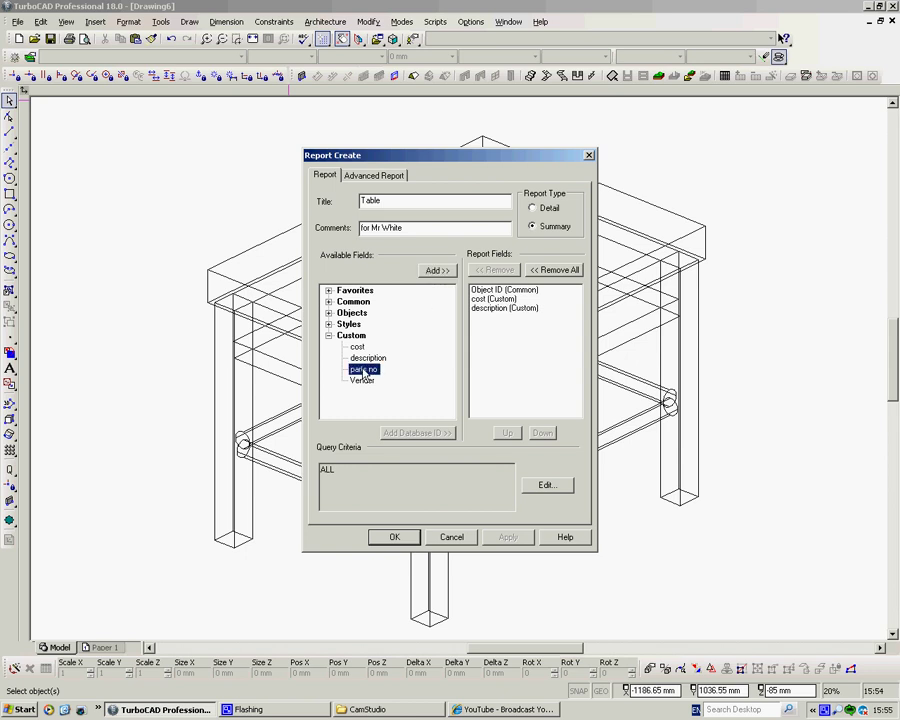
pyautogui.click(437, 271)
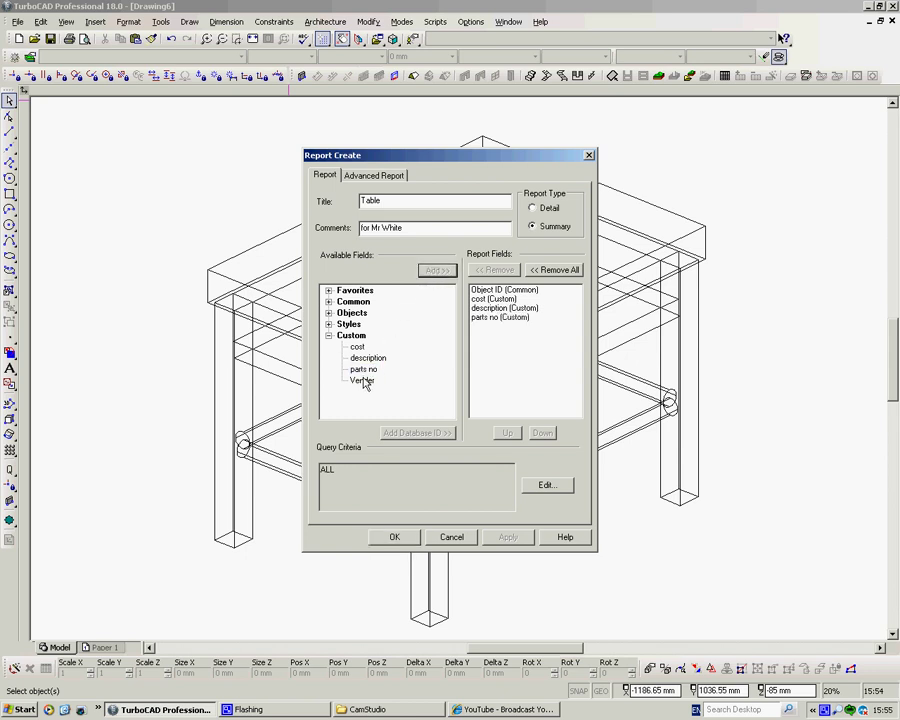
pyautogui.click(362, 380)
pyautogui.click(434, 270)
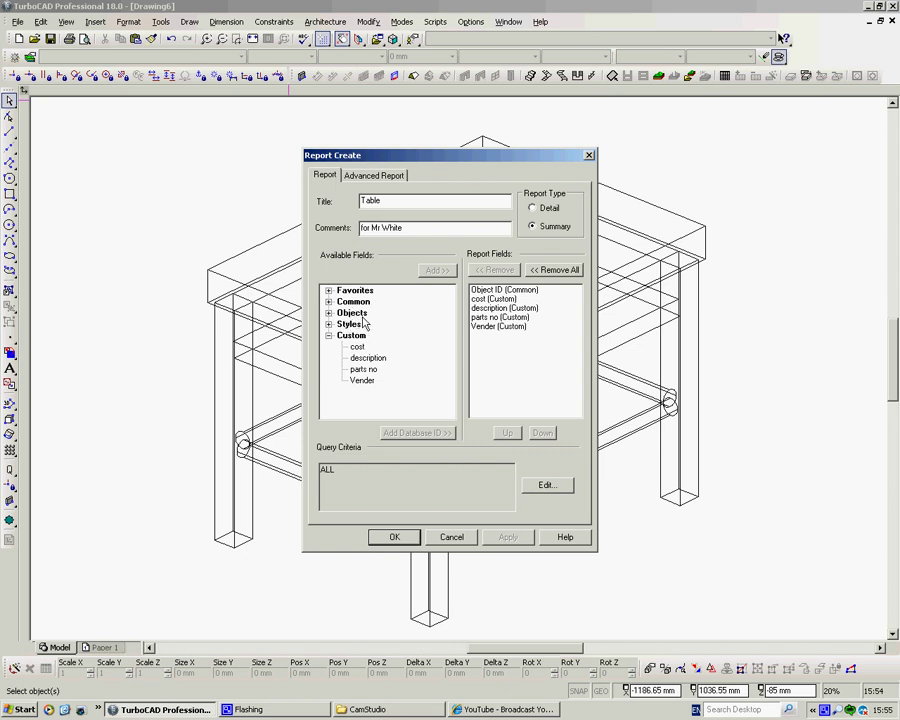
# - Add the Common Material field, review the Advanced Report settings, and save the report
pyautogui.click(329, 302)
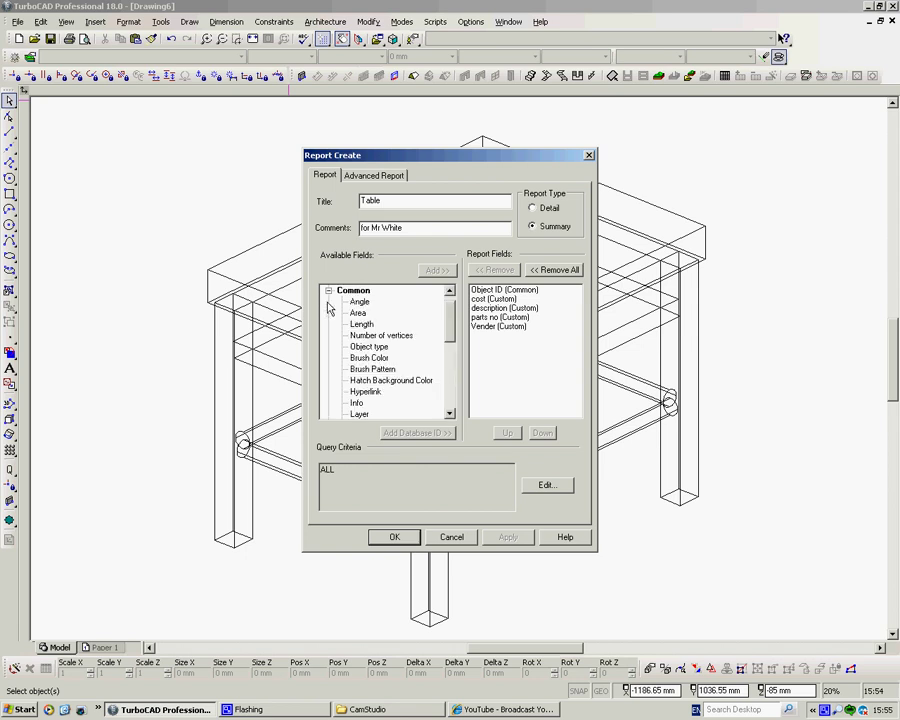
pyautogui.moveTo(448, 319); pyautogui.dragTo(446, 349)
pyautogui.click(364, 381)
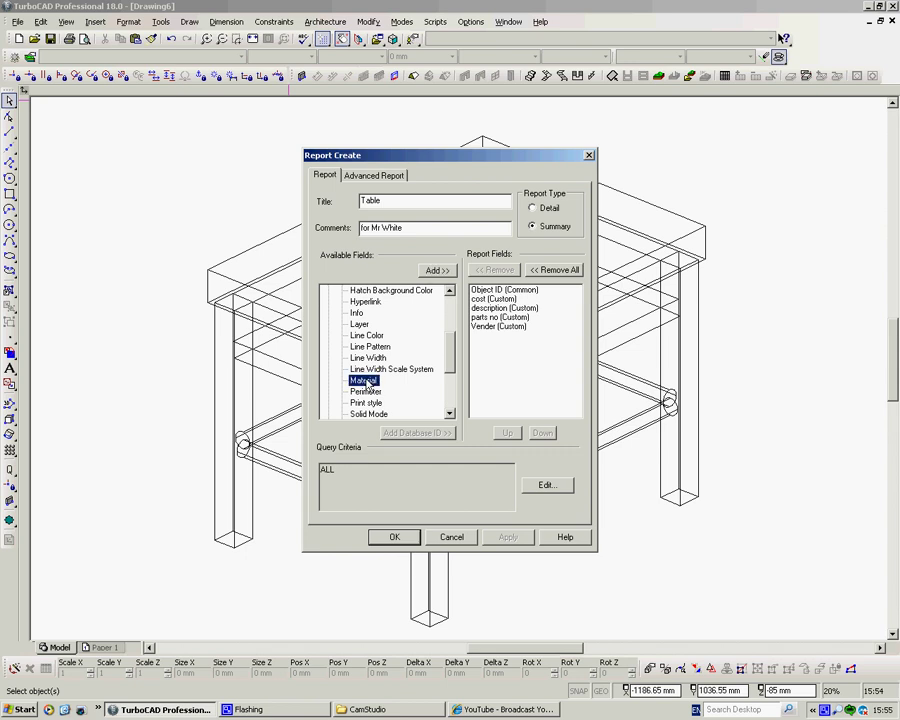
pyautogui.click(436, 271)
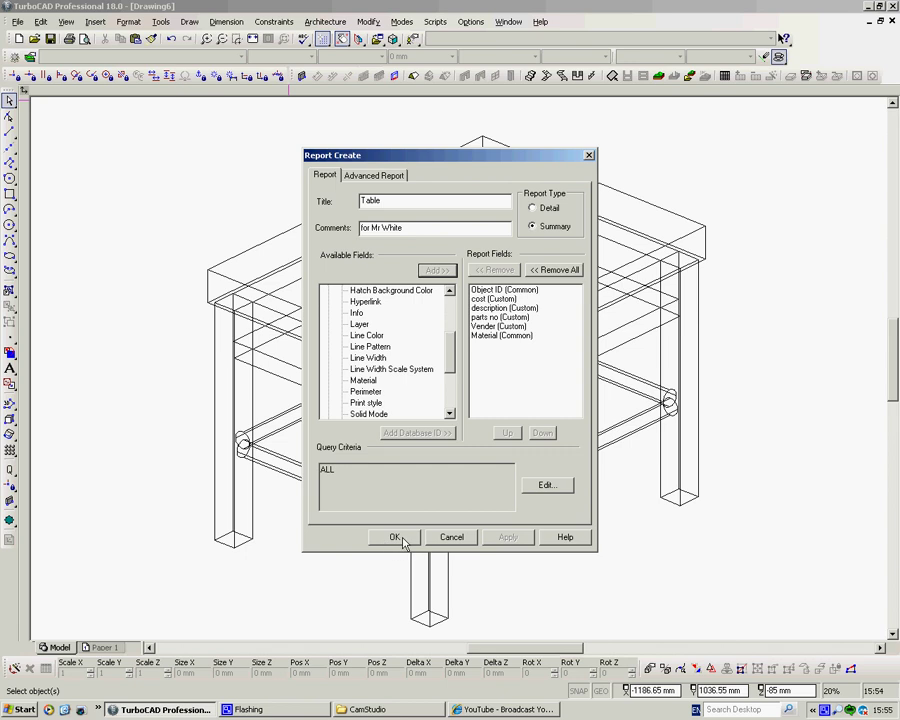
pyautogui.click(374, 177)
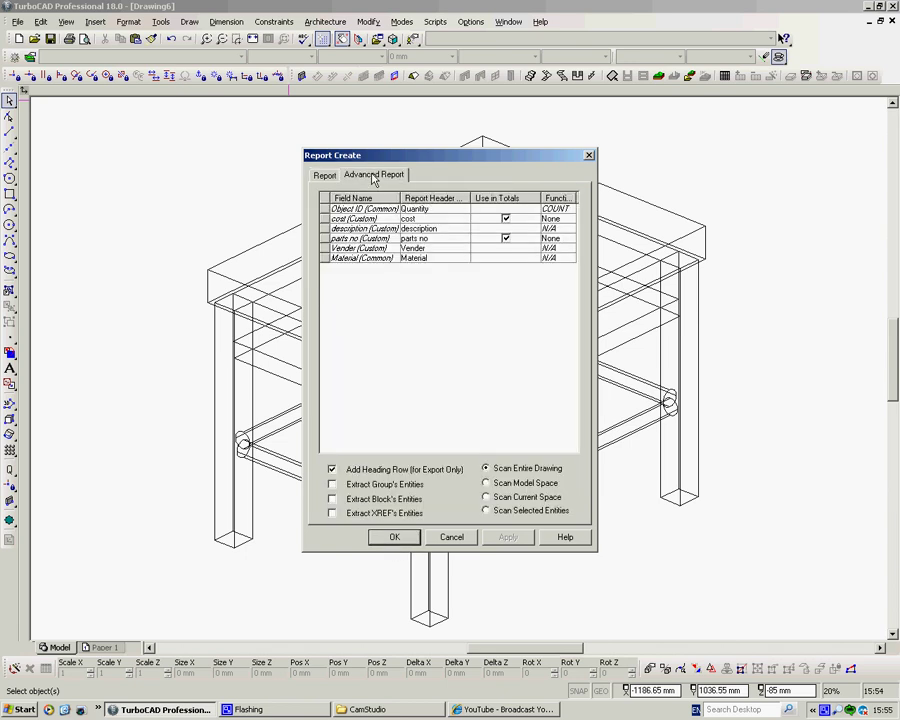
pyautogui.click(393, 540)
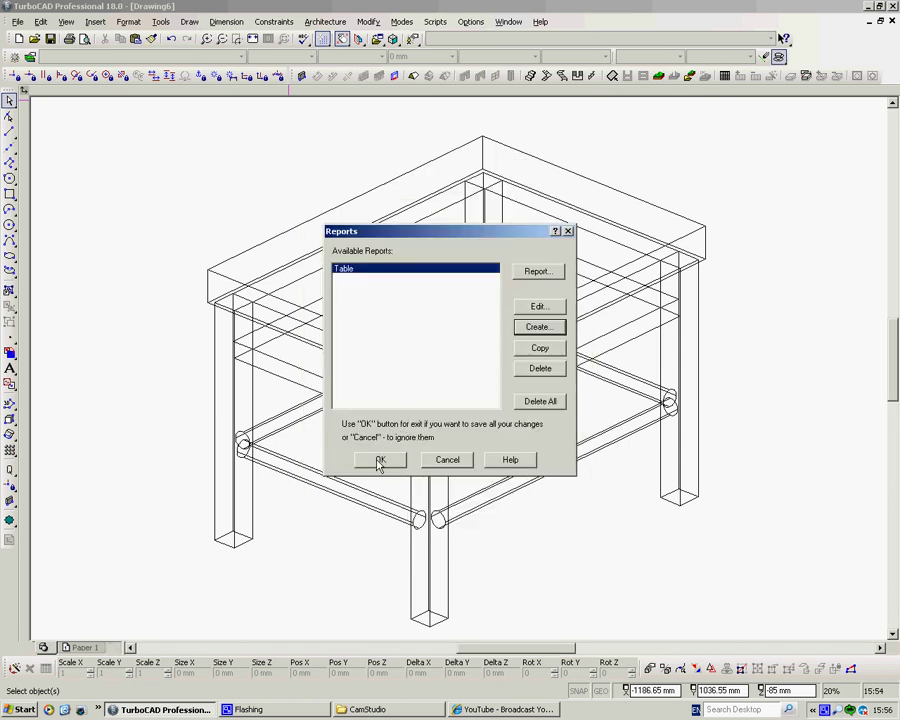
# - Confirm the Reports list, then reopen it beside the model and open the Table report
pyautogui.click(379, 460)
pyautogui.scroll(-3, 458, 372)
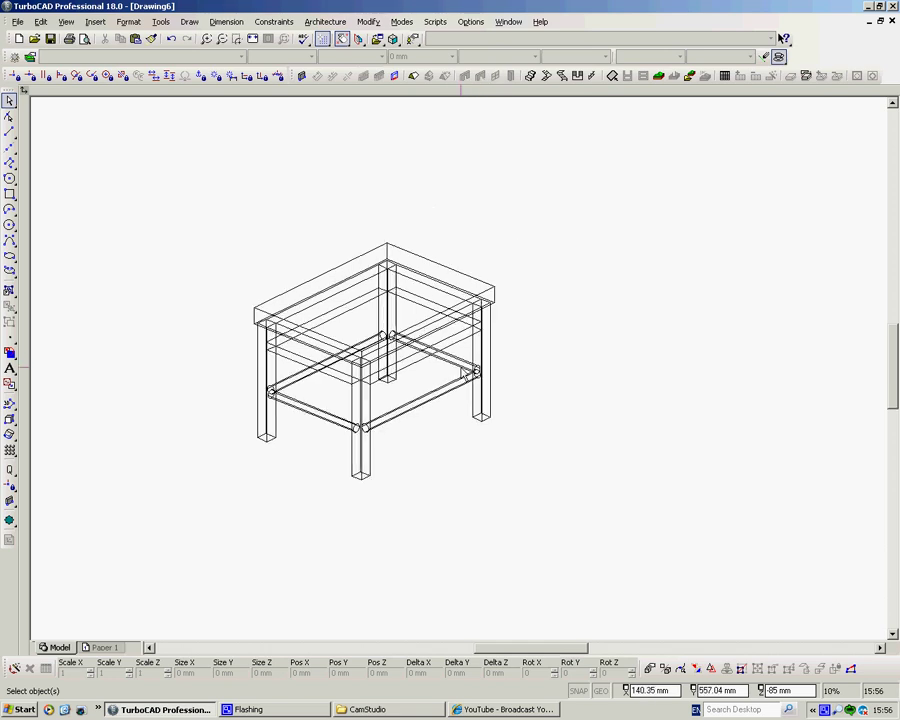
pyautogui.scroll(2, 463, 372)
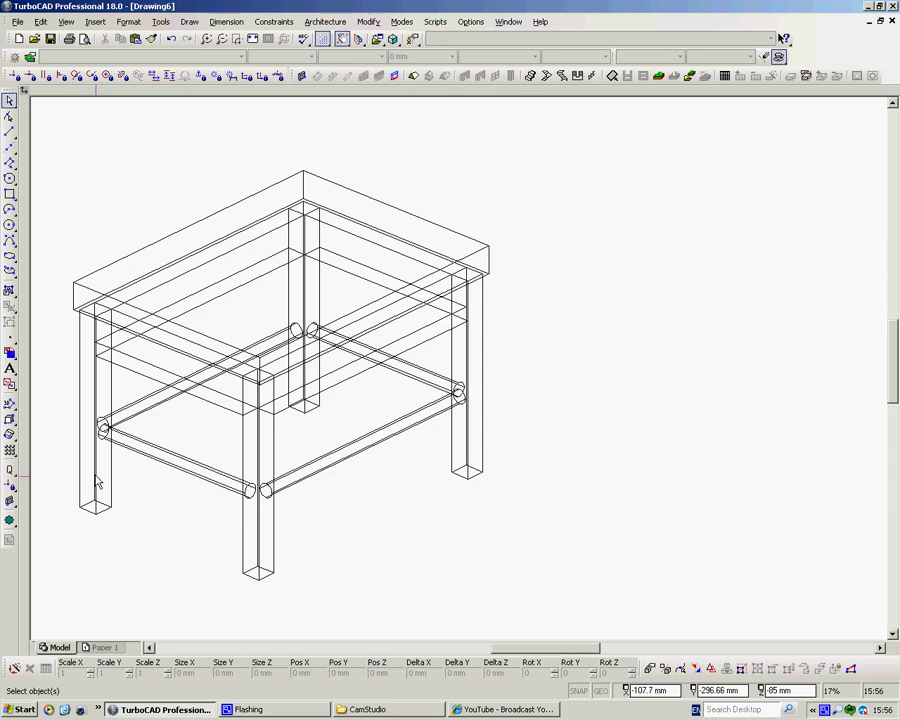
pyautogui.click(165, 25)
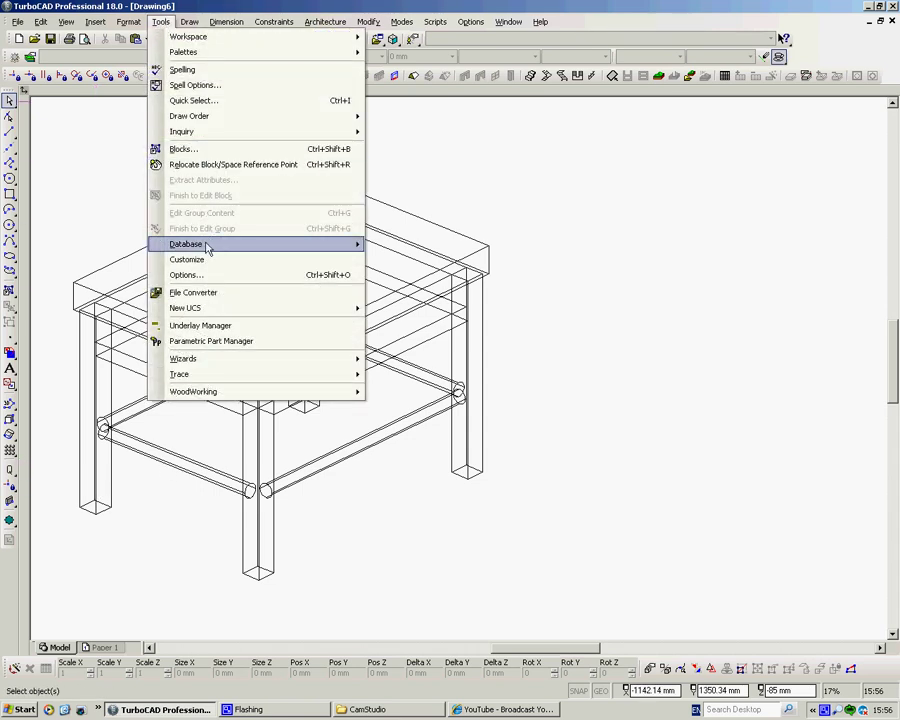
pyautogui.moveTo(213, 244)
pyautogui.click(398, 275)
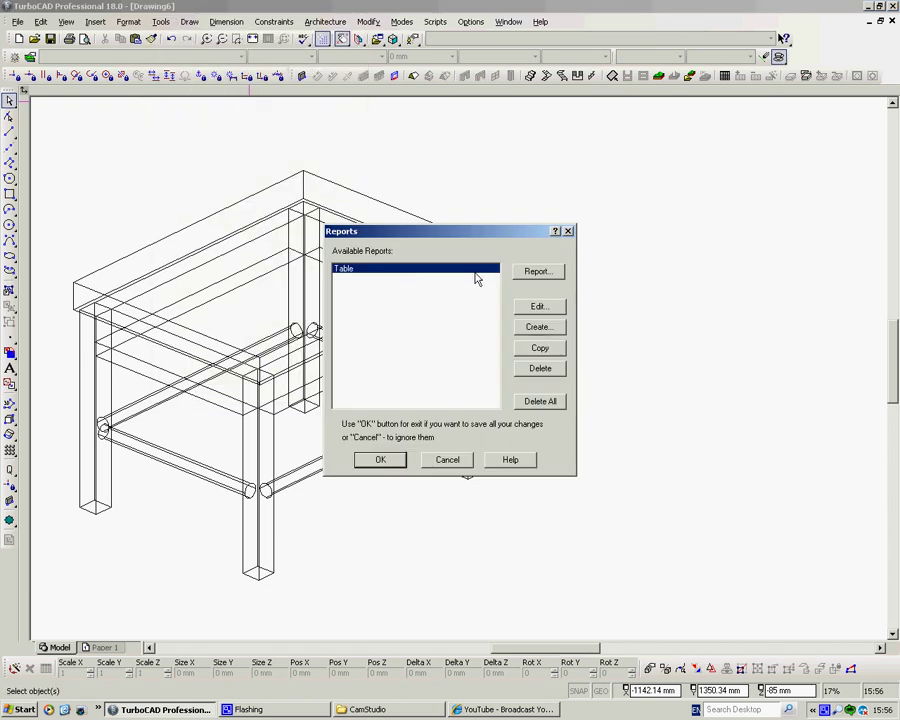
pyautogui.moveTo(474, 233); pyautogui.dragTo(684, 174)
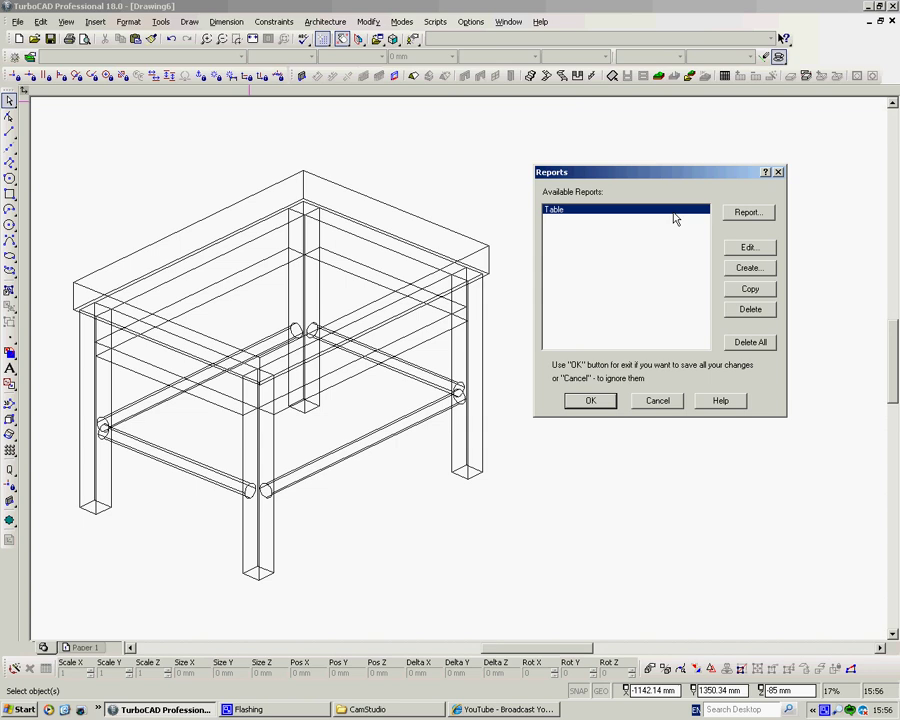
pyautogui.click(758, 253)
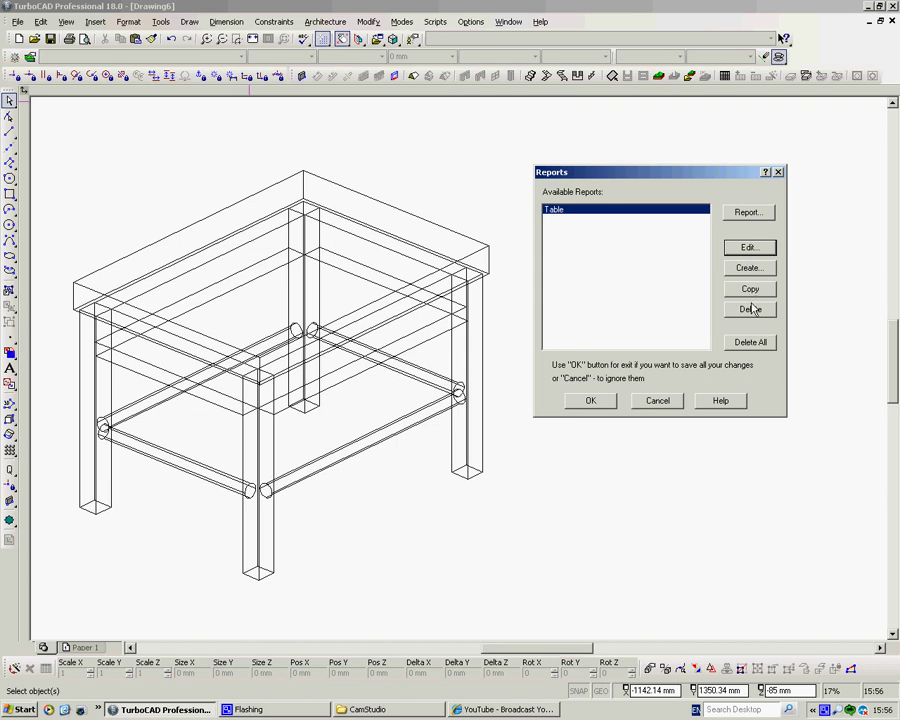
# - Run the Table report, widen it and the Material column, and add a £748.00 grand total
pyautogui.click(749, 213)
pyautogui.moveTo(657, 170); pyautogui.dragTo(287, 135)
pyautogui.moveTo(459, 248); pyautogui.dragTo(828, 259)
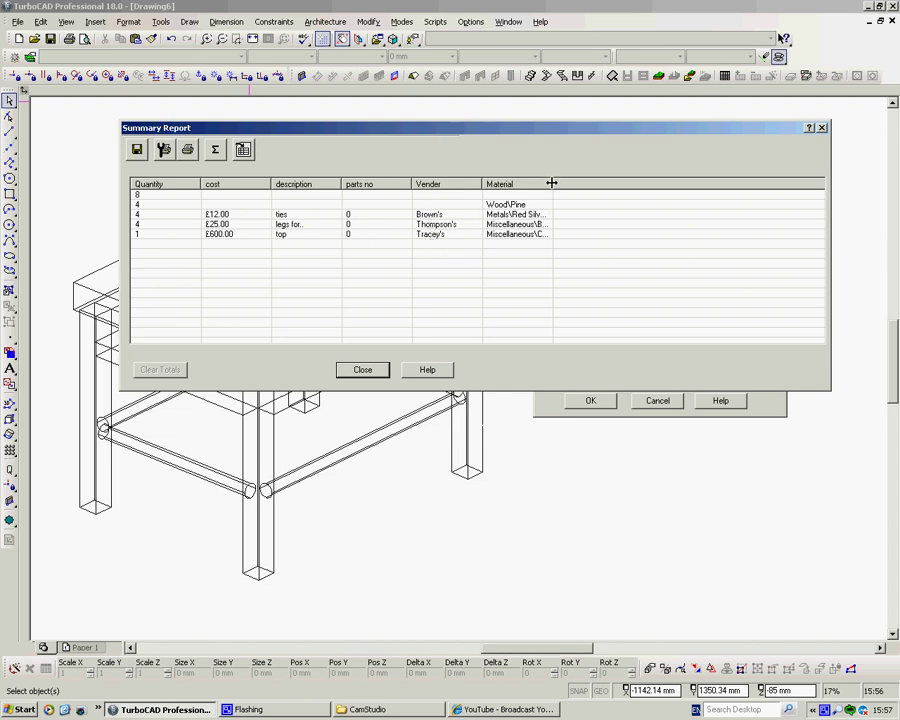
pyautogui.moveTo(551, 183); pyautogui.dragTo(640, 186)
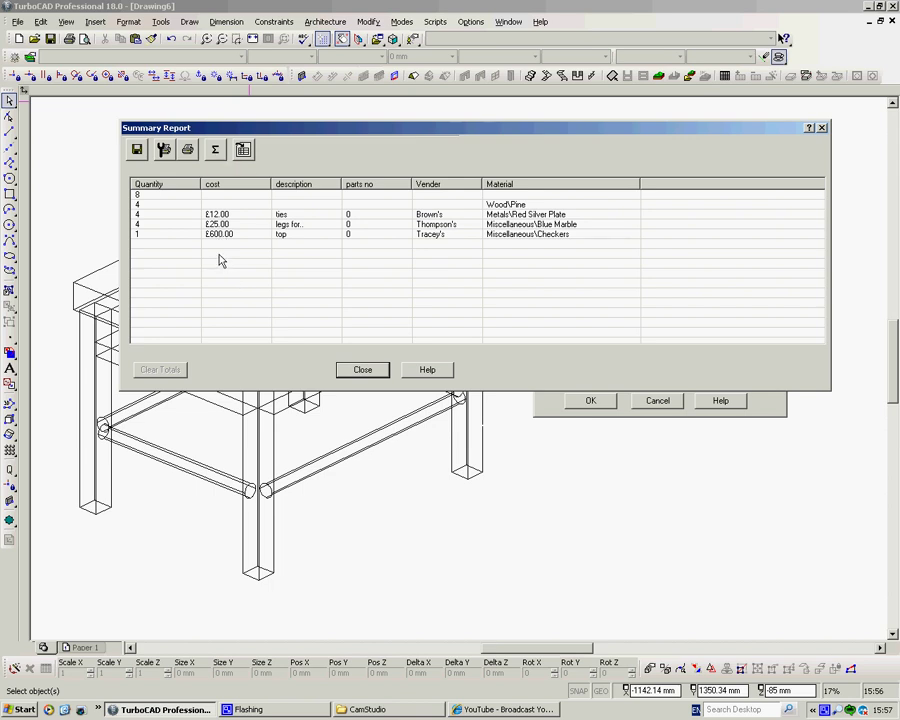
pyautogui.click(216, 155)
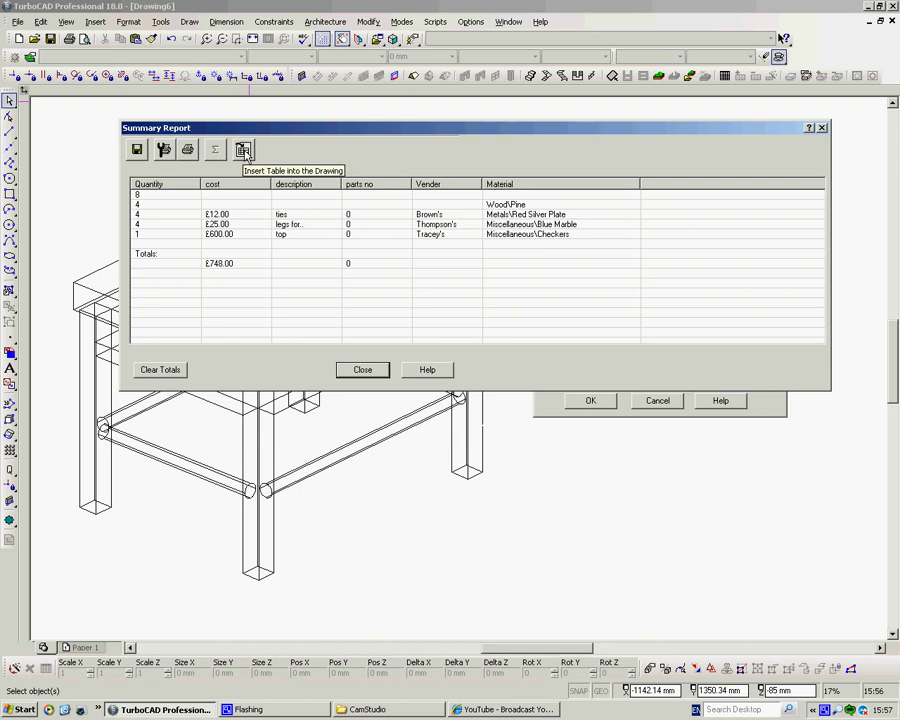
# - Insert the database report table and place it beside the wireframe table model
pyautogui.click(244, 150)
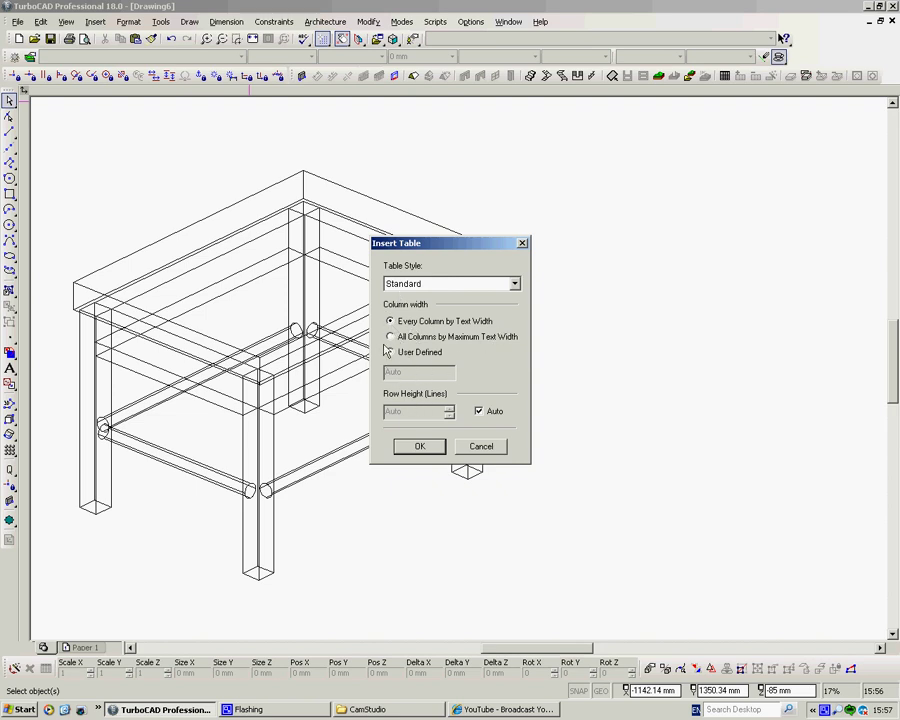
pyautogui.click(420, 447)
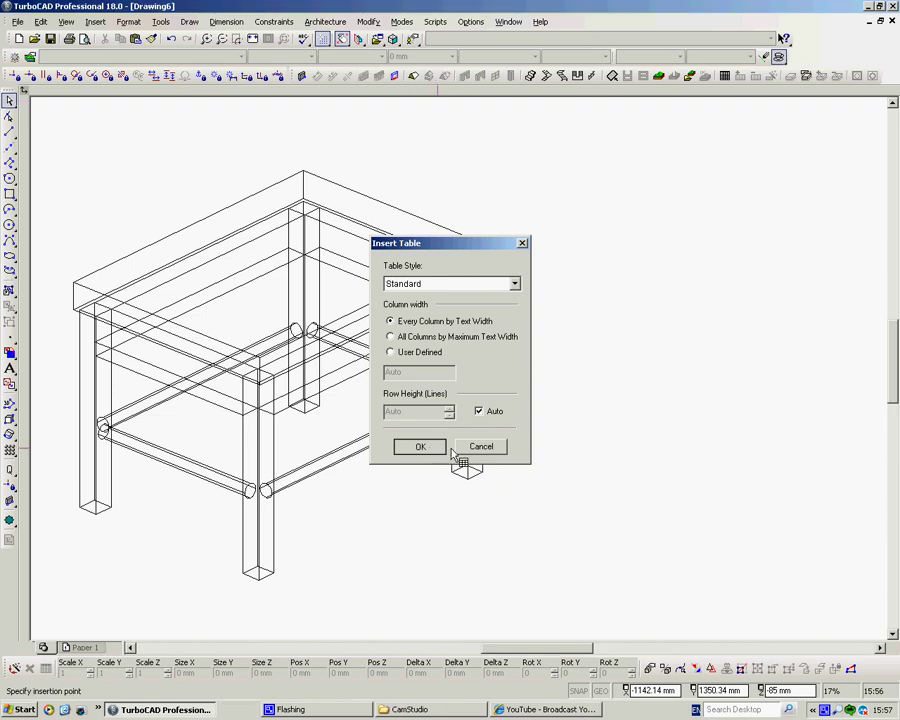
pyautogui.click(632, 438)
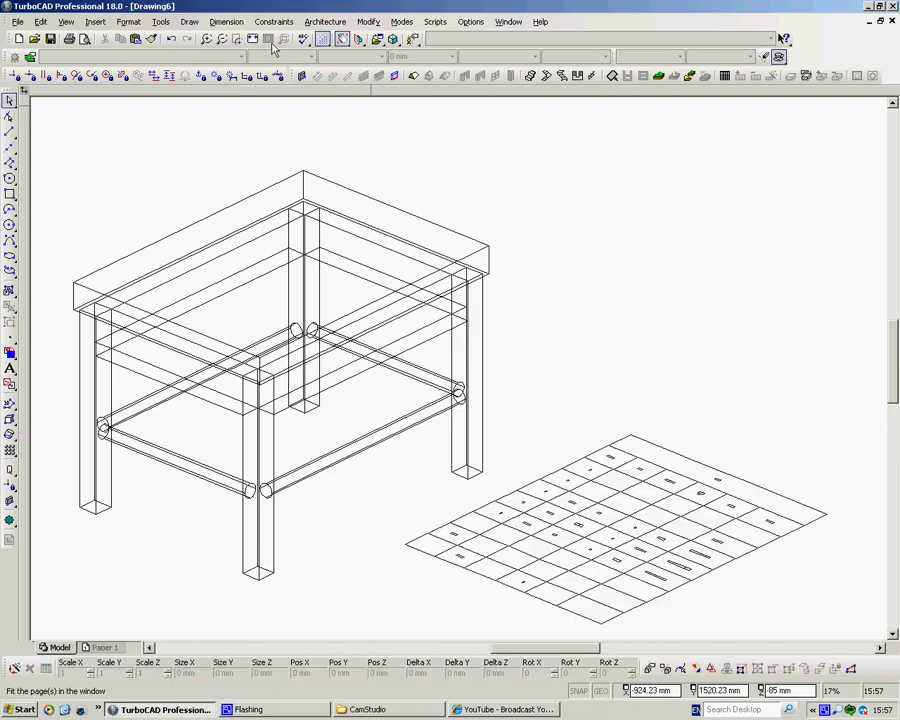
# - Switch to the World Plan view and zoom to inspect the placed table
pyautogui.rightClick(535, 156)
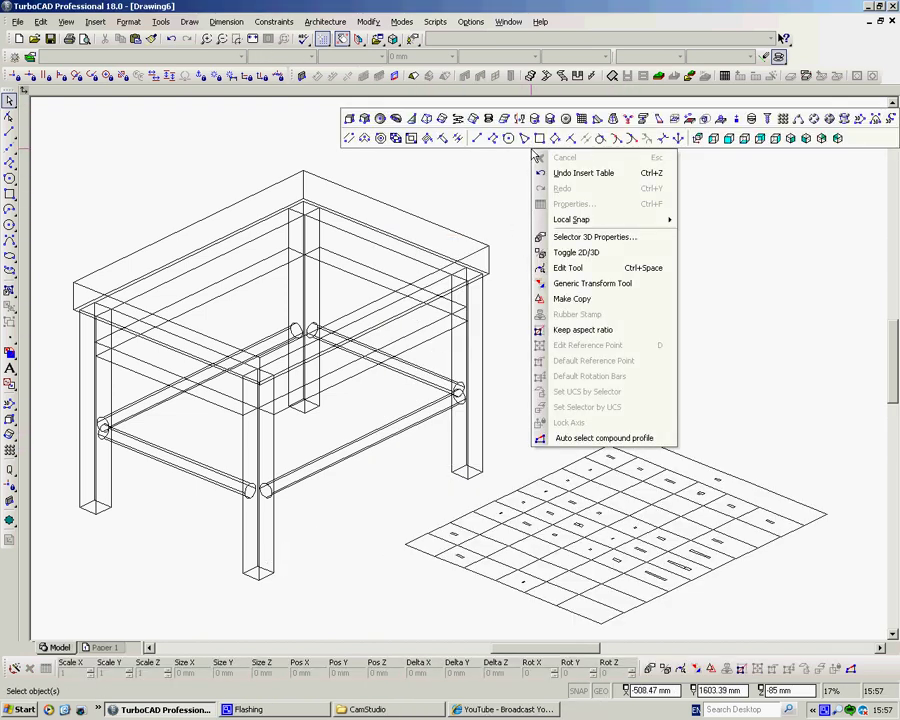
pyautogui.click(696, 141)
pyautogui.scroll(-3, 462, 374)
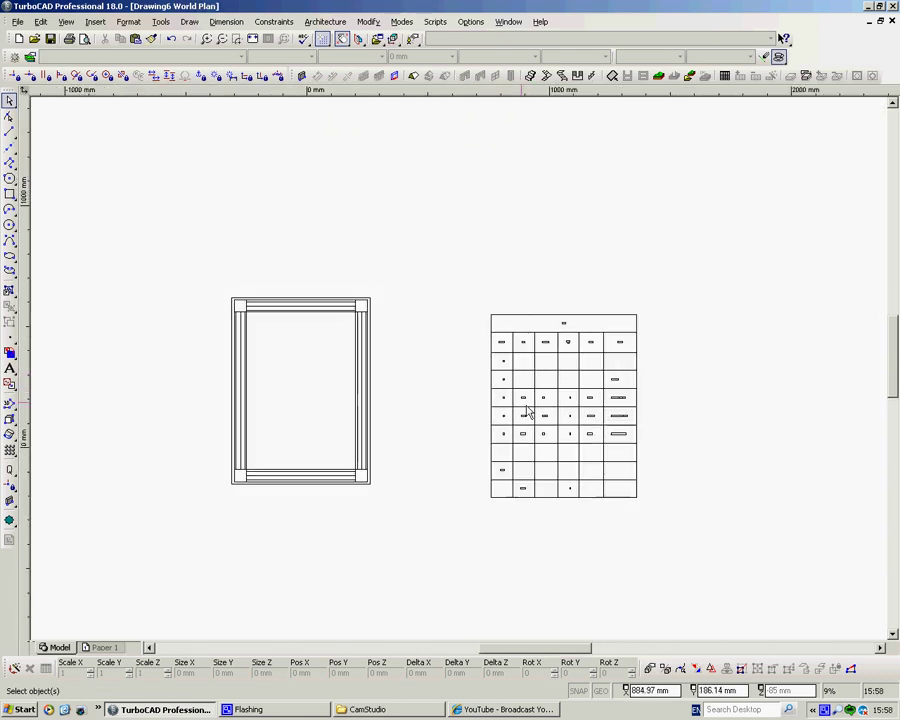
pyautogui.scroll(3, 463, 373)
pyautogui.scroll(5, 462, 373)
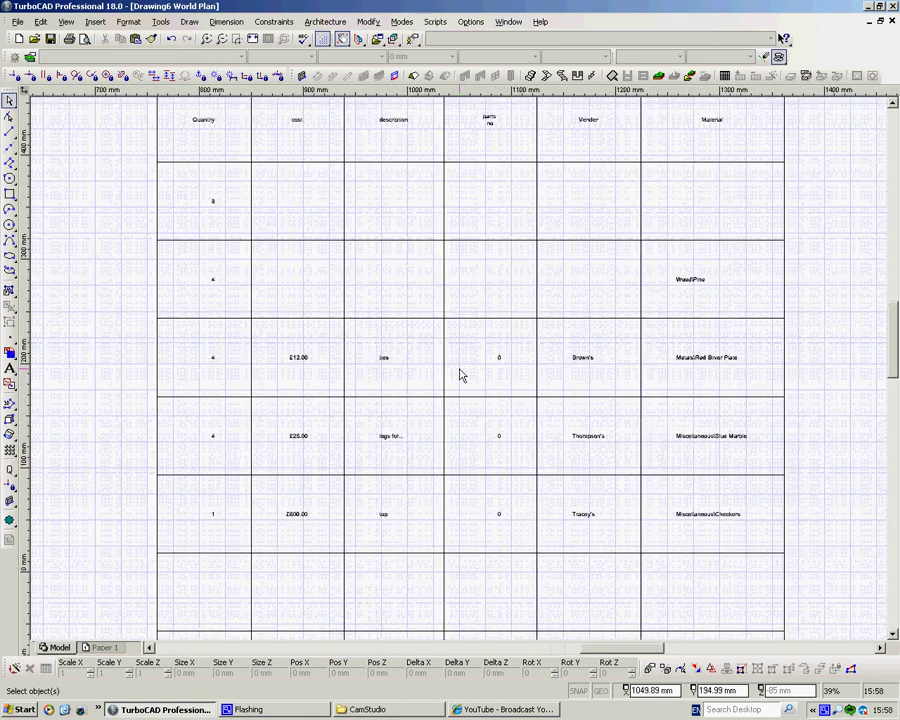
pyautogui.scroll(2, 460, 375)
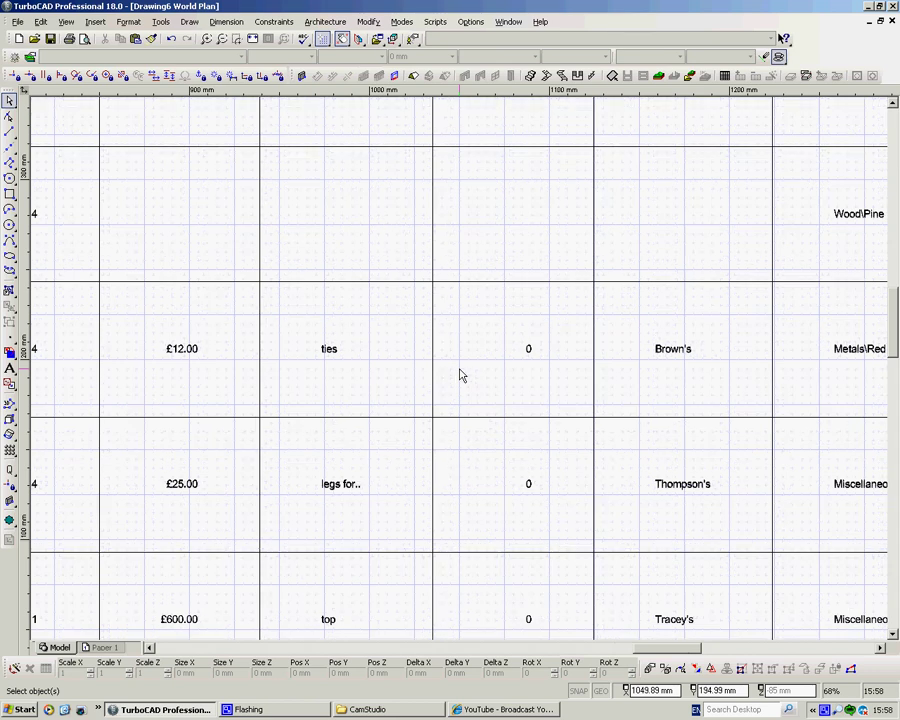
pyautogui.scroll(-4, 460, 375)
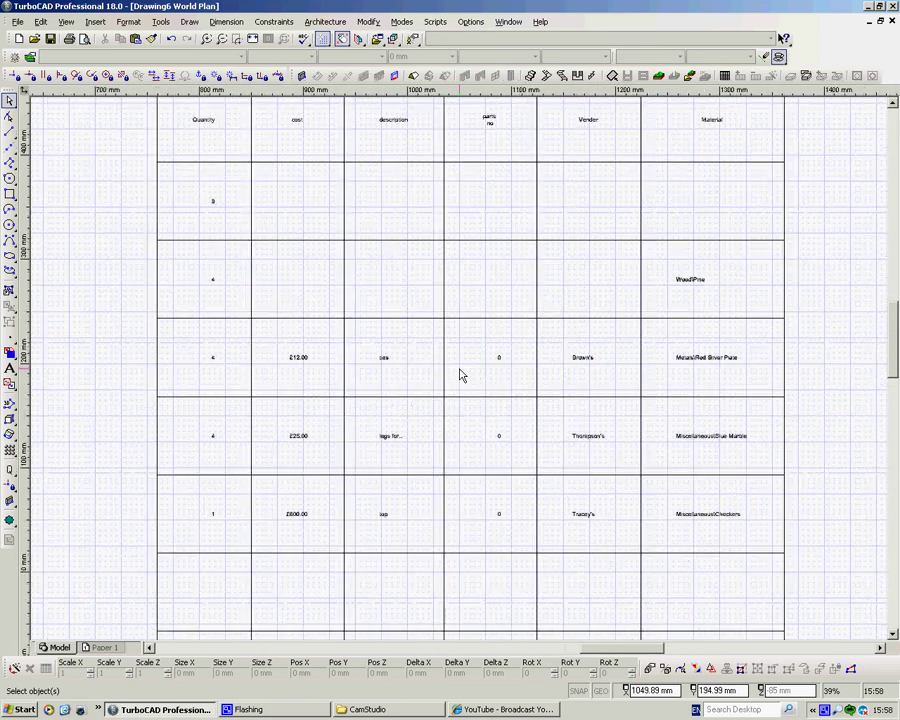
pyautogui.scroll(-1, 460, 375)
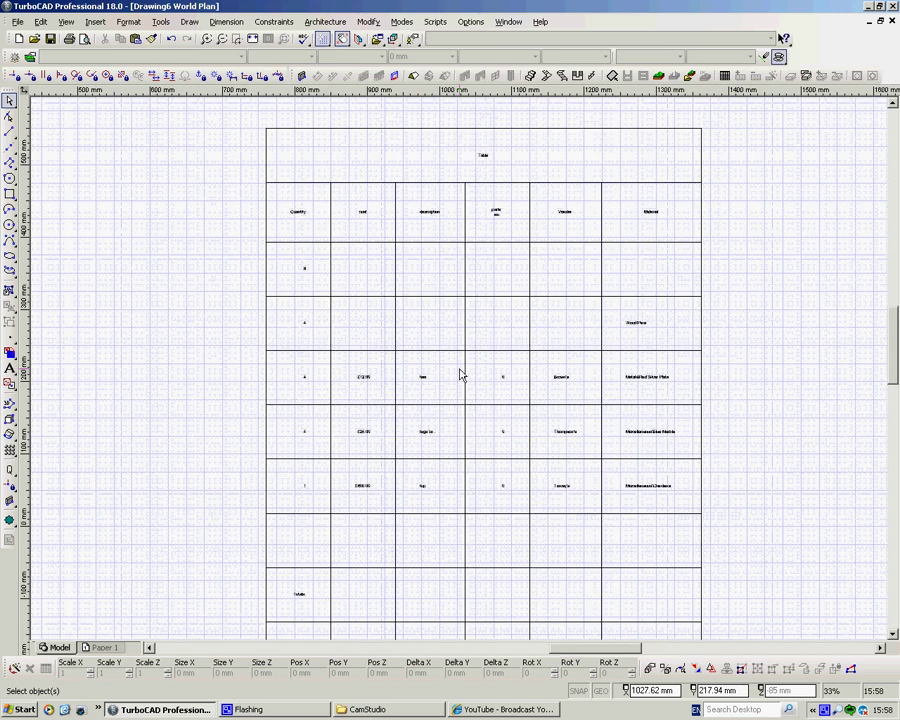
pyautogui.scroll(-3, 460, 375)
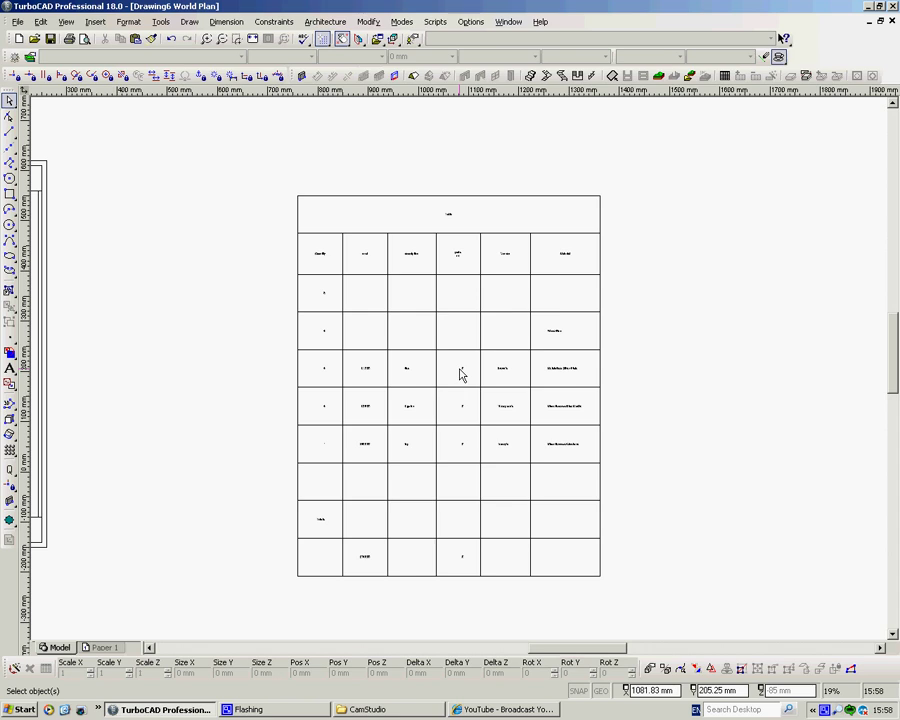
# - Open the Style Manager palette from Tools > Palettes and expand Table Styles
pyautogui.click(170, 26)
pyautogui.moveTo(199, 55)
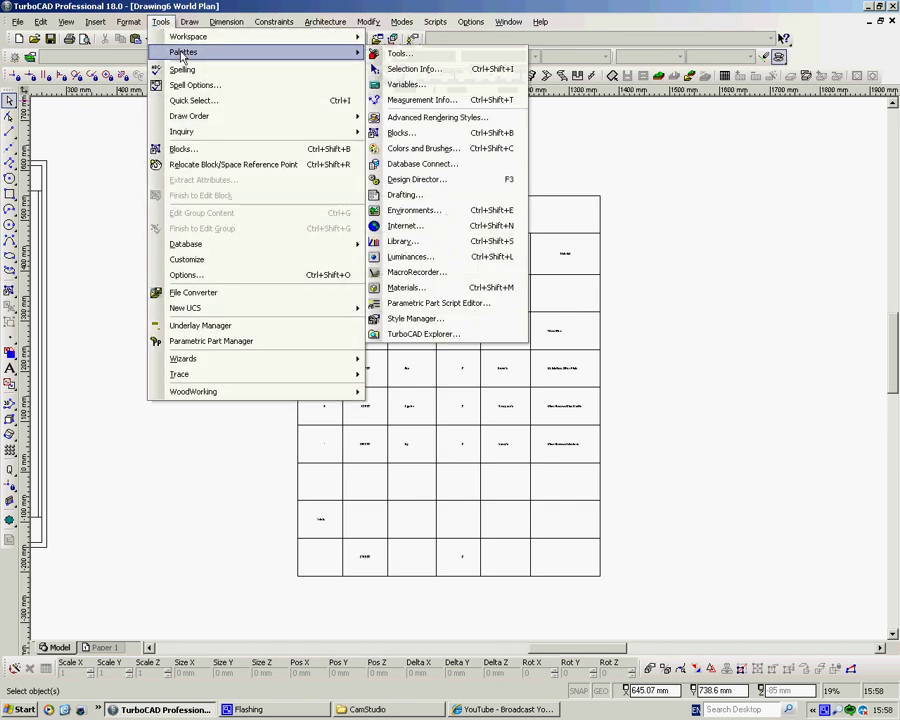
pyautogui.click(412, 318)
pyautogui.click(702, 246)
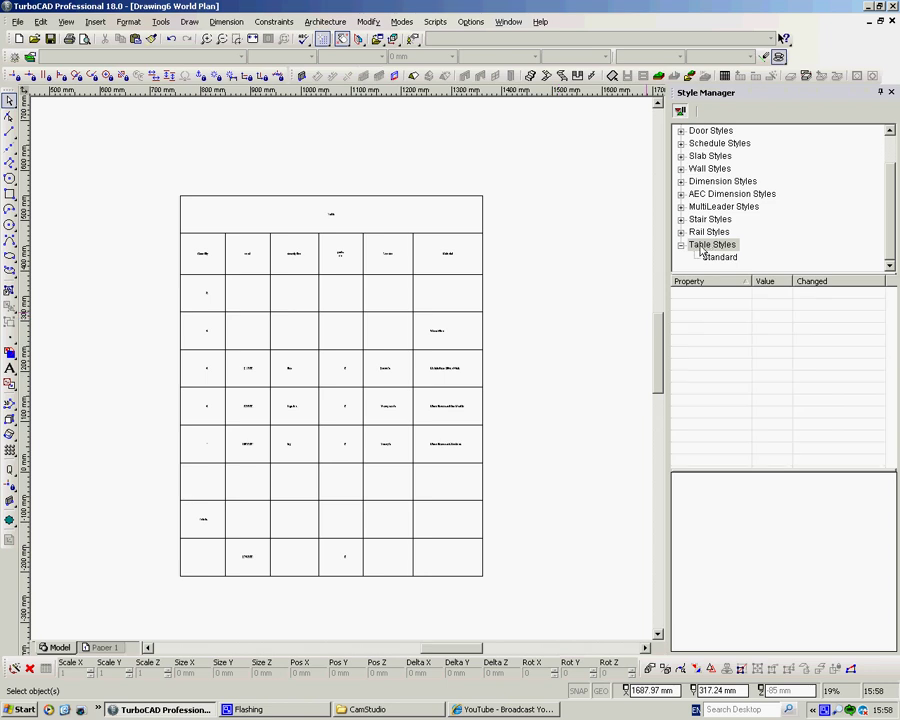
# - Review the Standard table style's General, Data, Header and Title settings
pyautogui.click(718, 258)
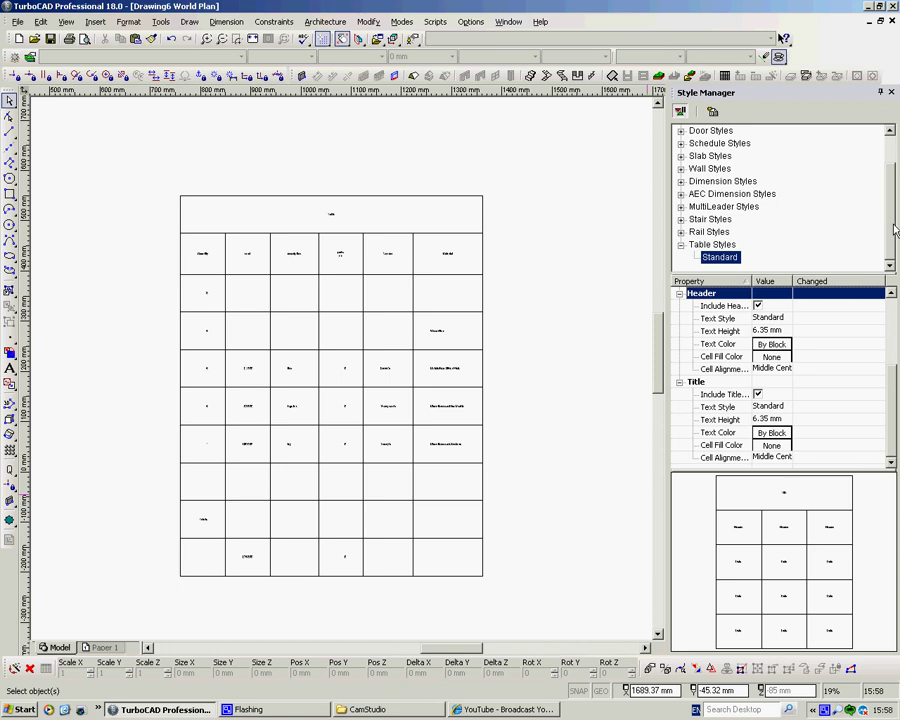
pyautogui.click(679, 293)
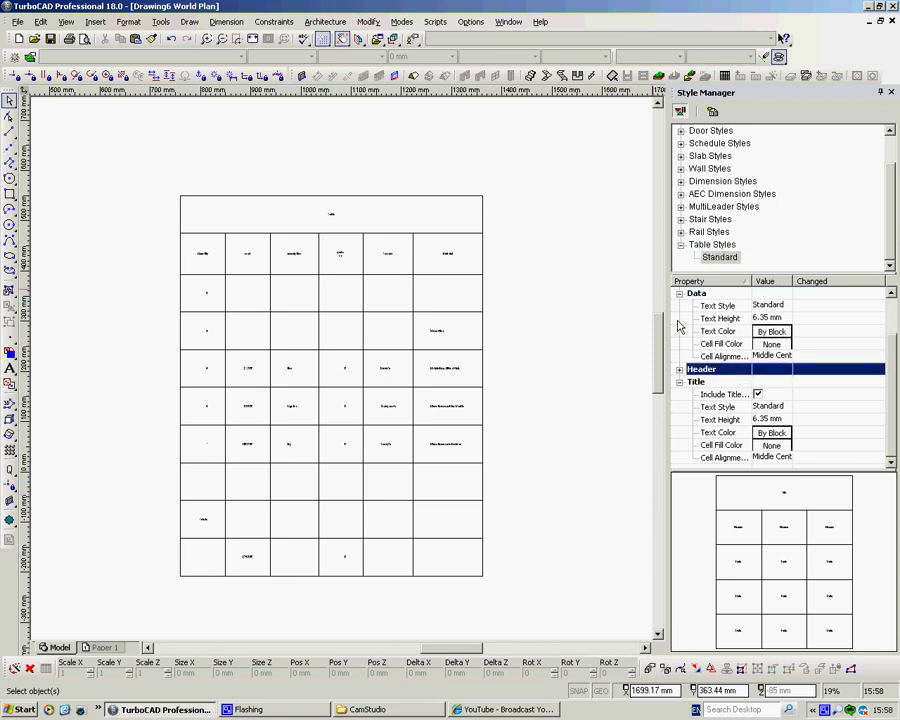
pyautogui.click(680, 382)
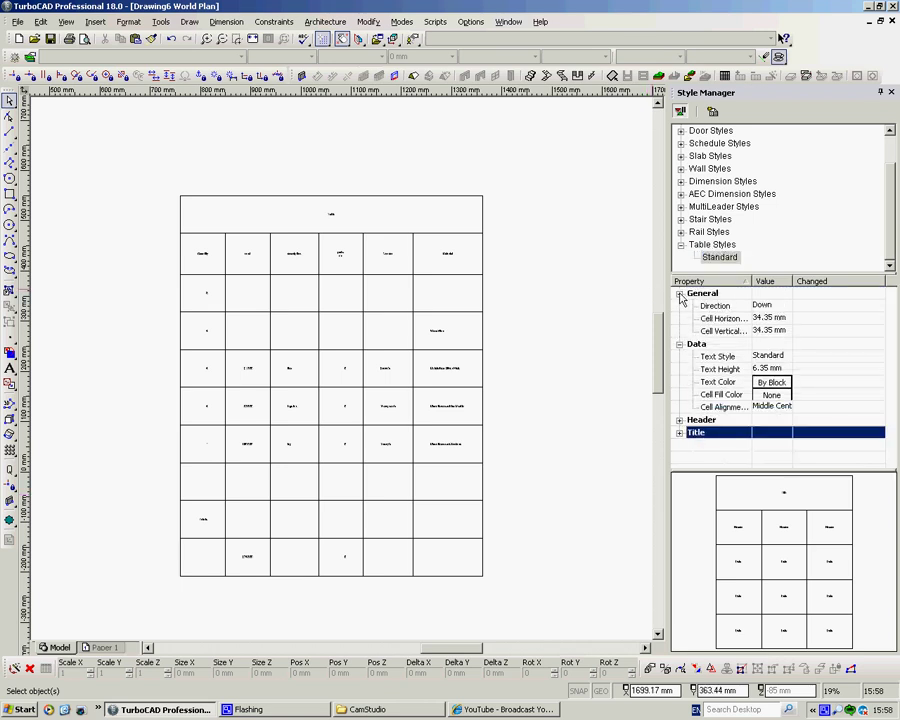
pyautogui.click(679, 293)
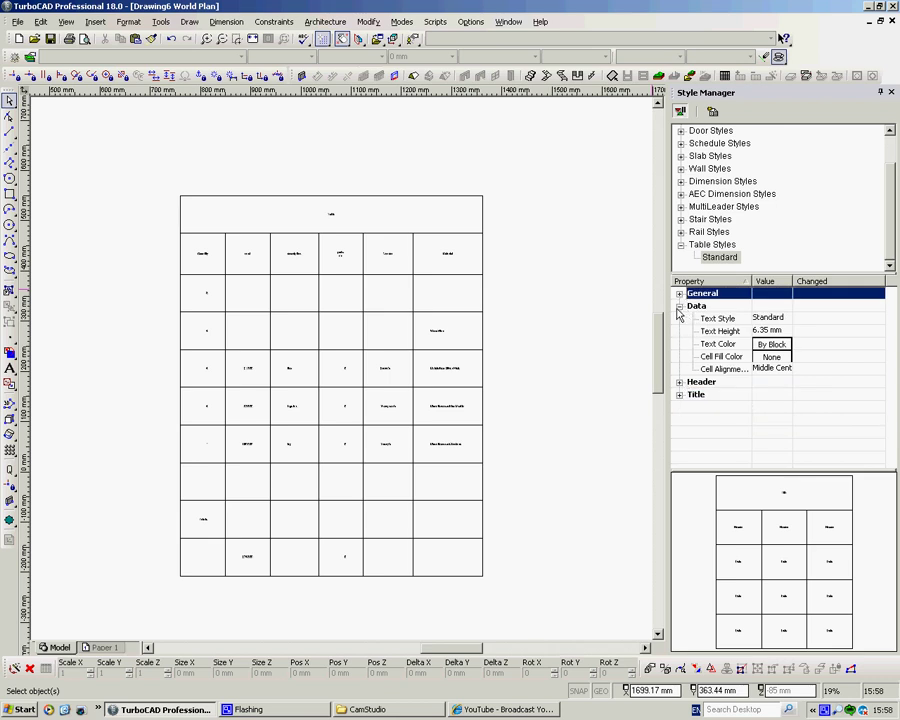
pyautogui.click(680, 306)
pyautogui.click(719, 258)
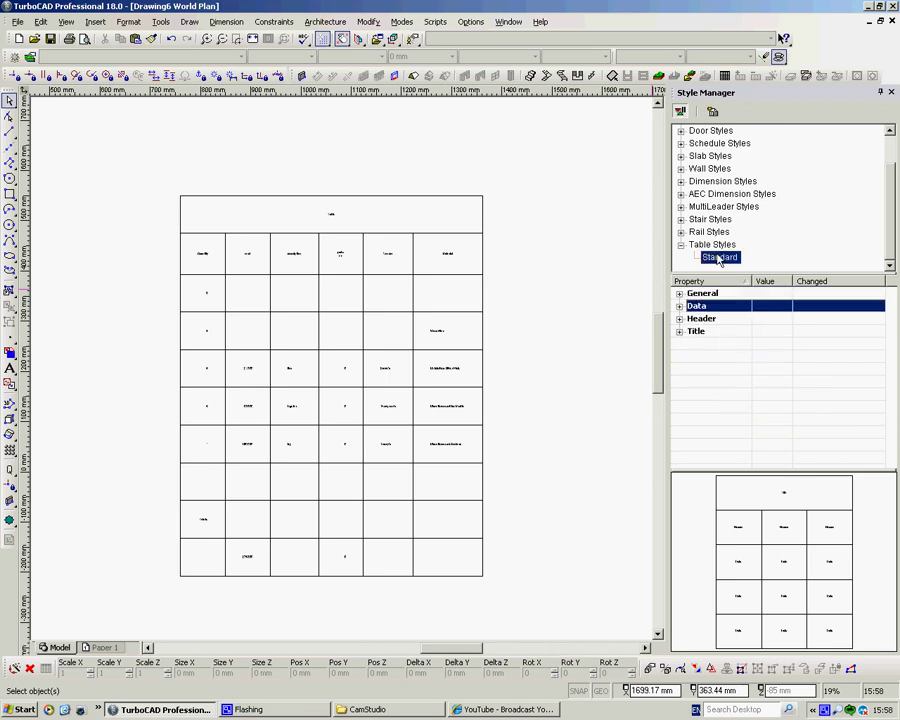
# - Create a new table style named 'Paul's Table Report' under Table Styles
pyautogui.click(713, 113)
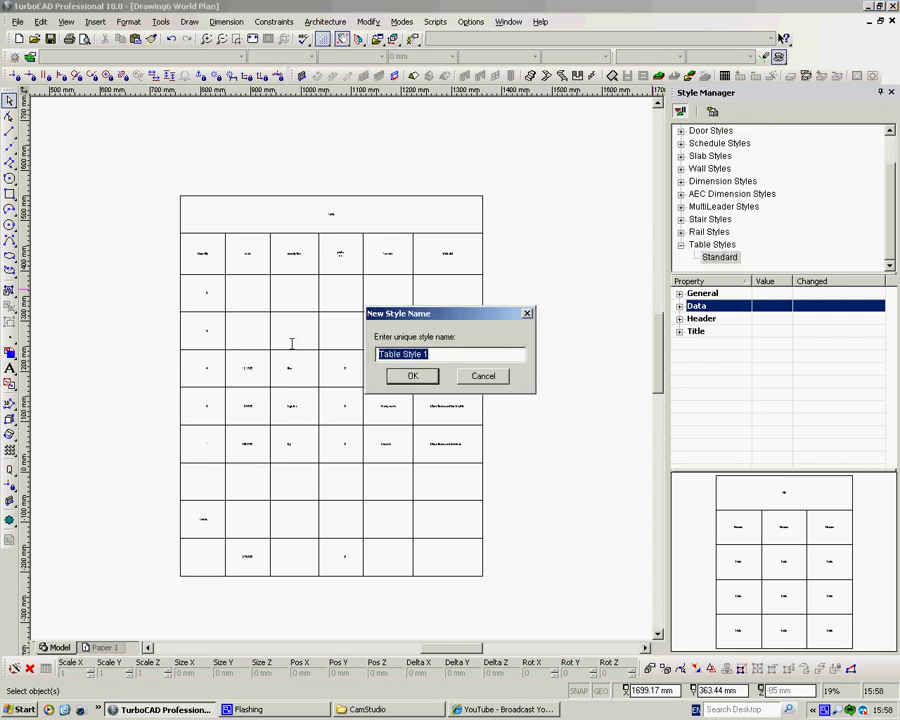
pyautogui.write("Paul's")
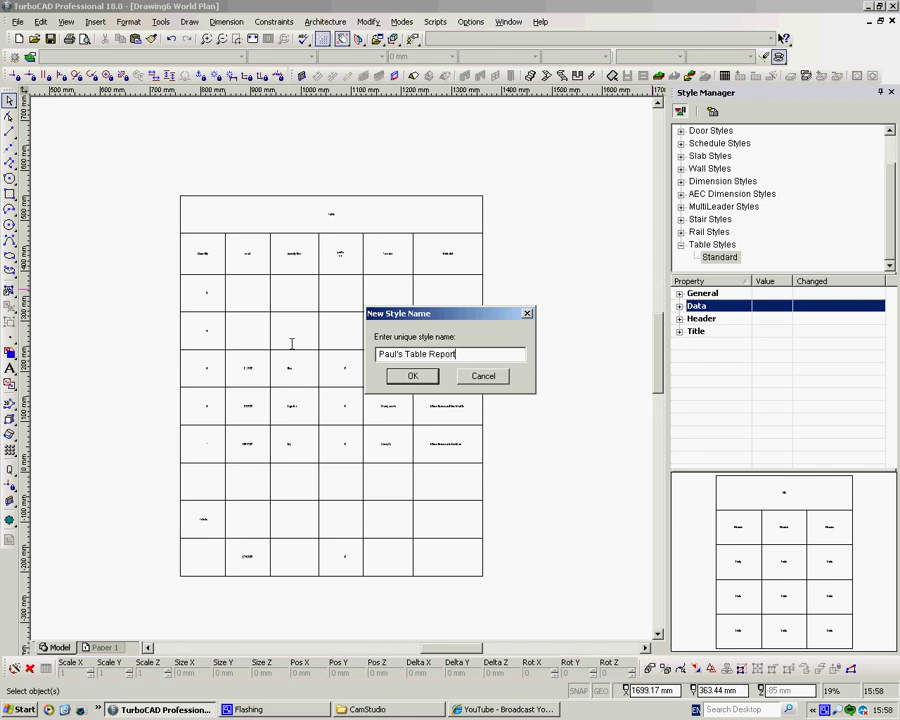
pyautogui.click(410, 375)
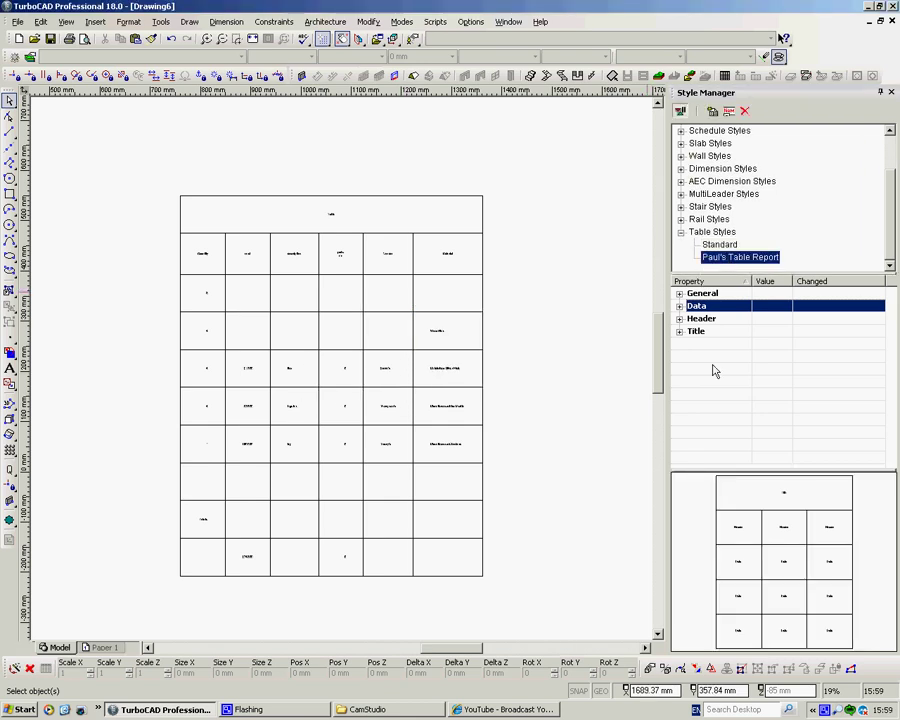
# - Set the custom style's data text height to 16.93 mm
pyautogui.click(681, 294)
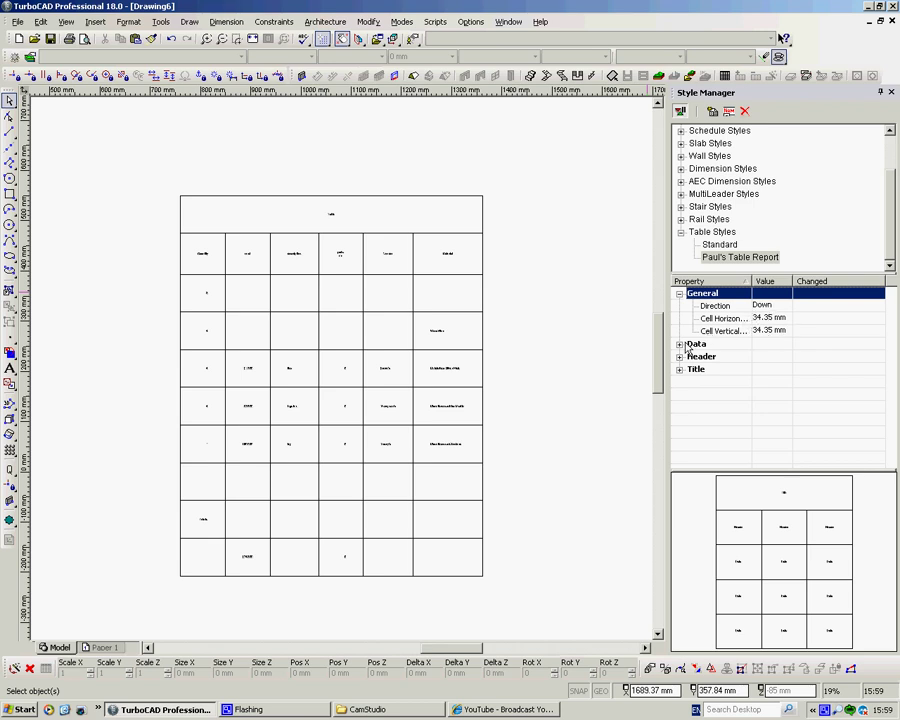
pyautogui.click(681, 294)
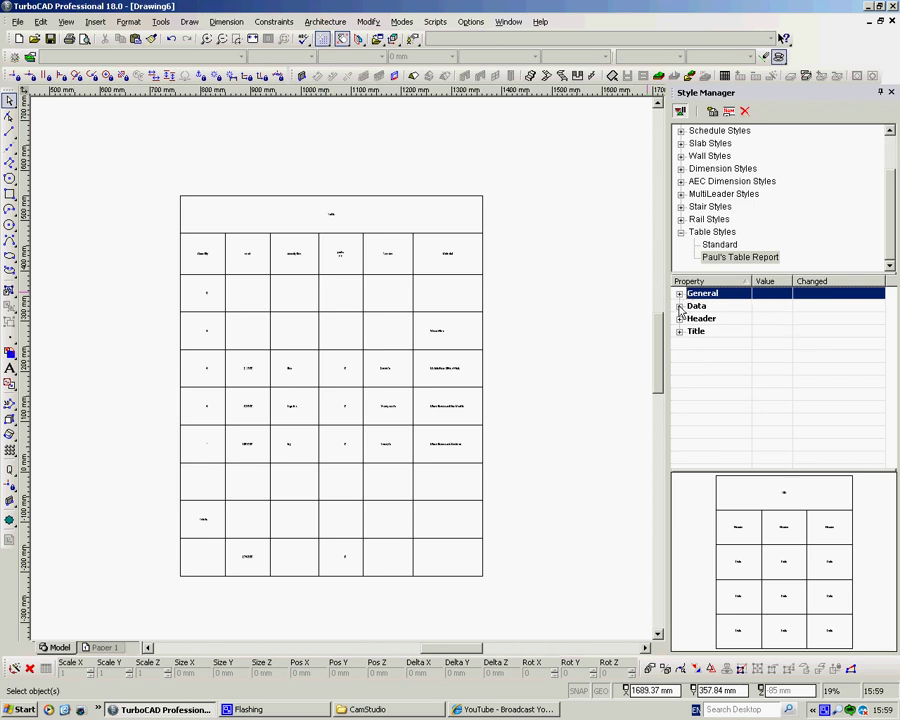
pyautogui.click(680, 306)
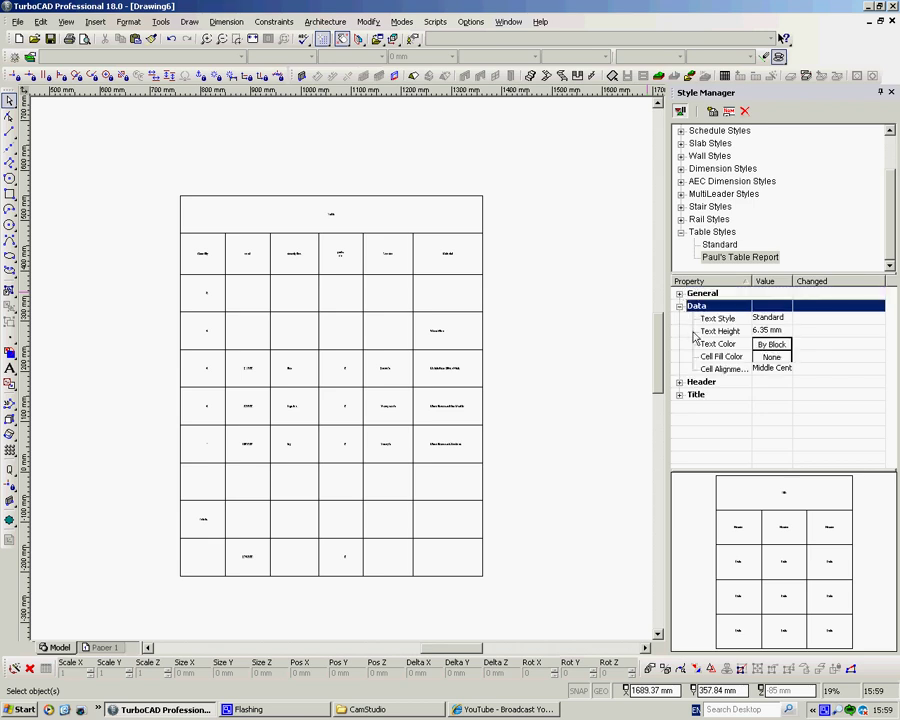
pyautogui.click(777, 320)
pyautogui.click(786, 318)
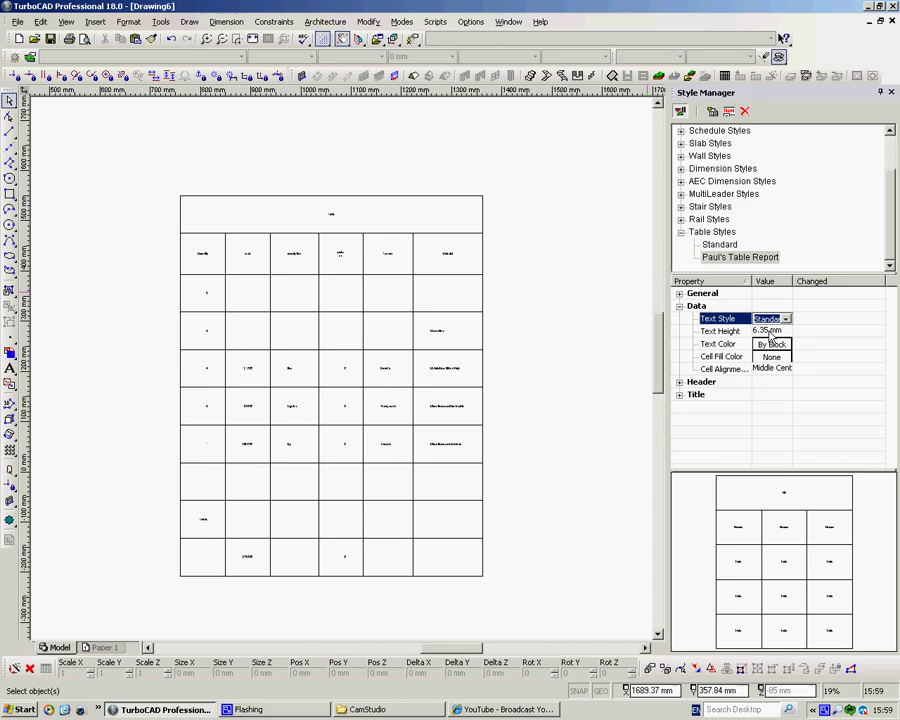
pyautogui.click(768, 330)
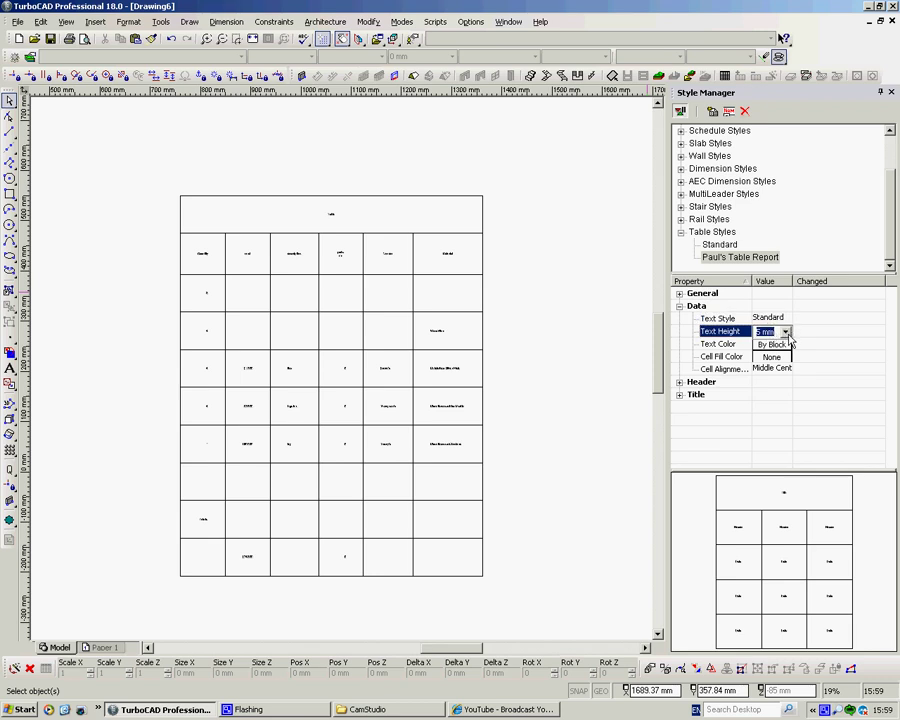
pyautogui.click(786, 332)
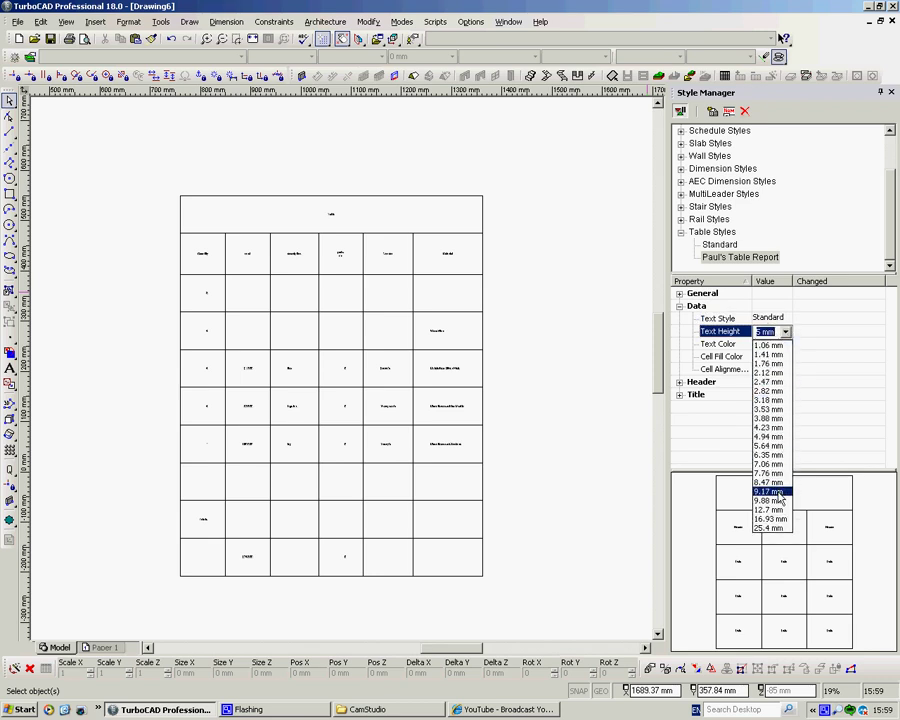
pyautogui.click(772, 520)
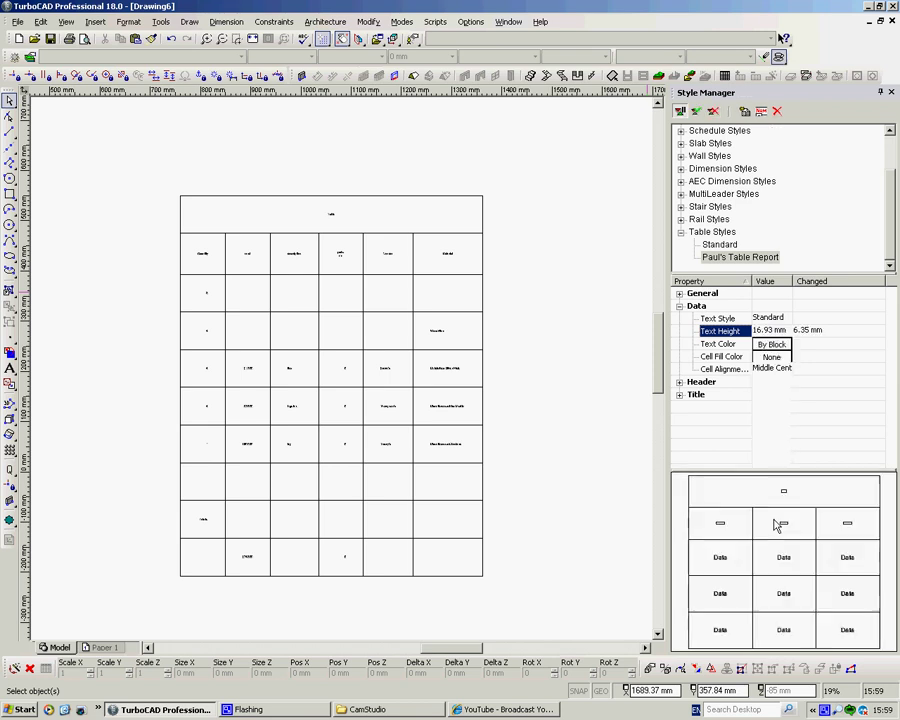
# - Give the data cells an Orange Red fill colour
pyautogui.click(774, 358)
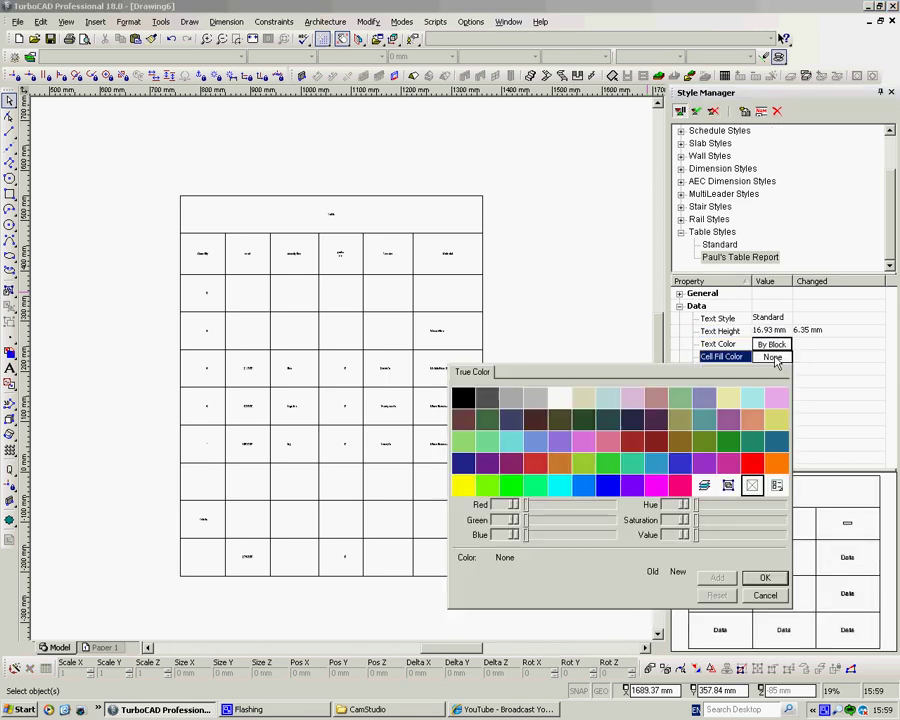
pyautogui.click(680, 486)
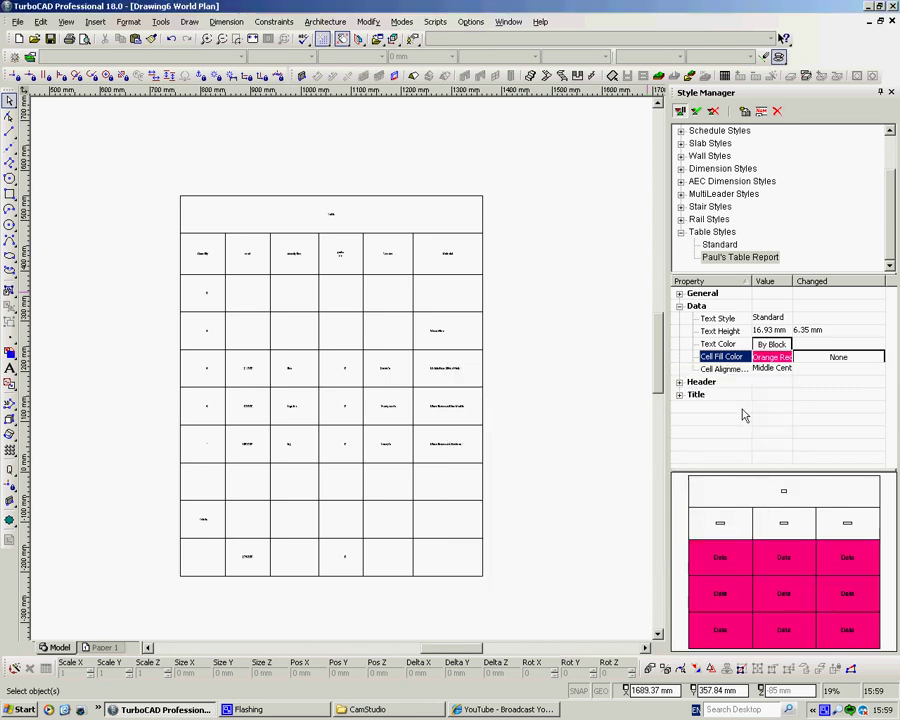
pyautogui.click(680, 307)
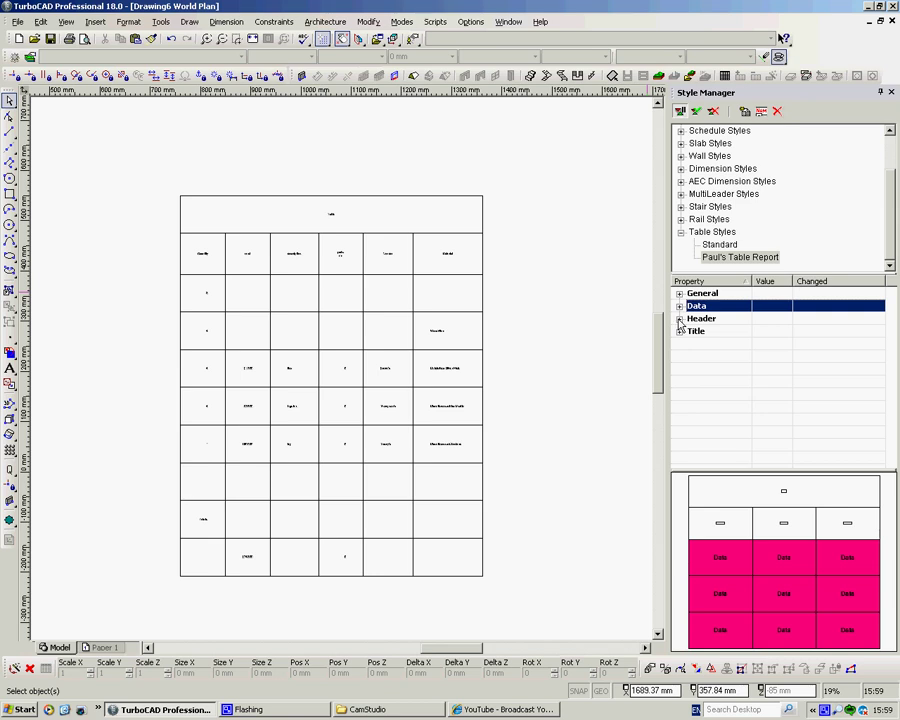
pyautogui.click(680, 319)
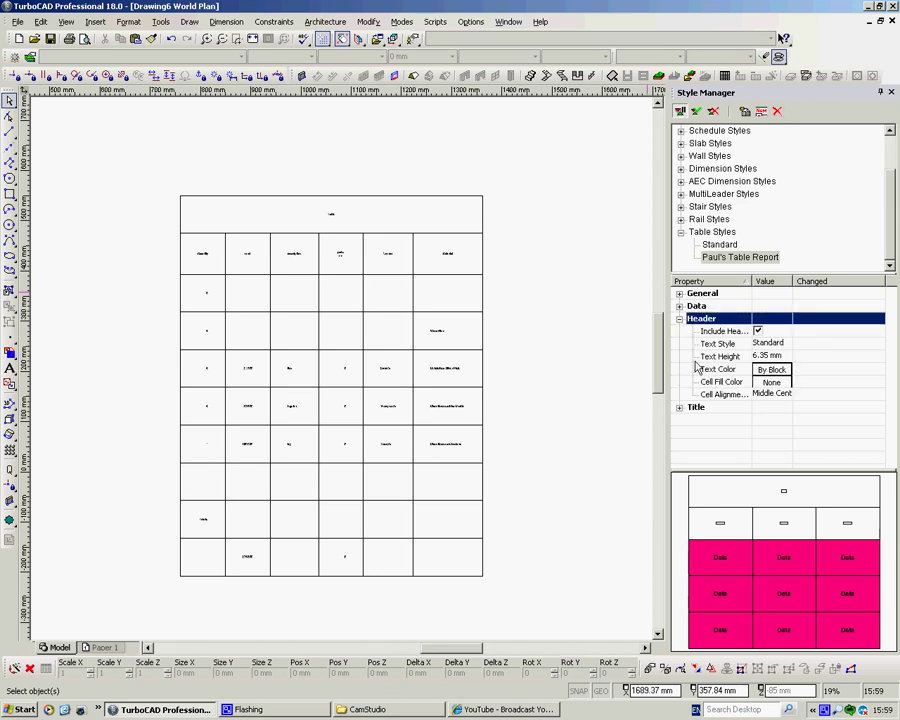
# - Set a Cyan header cell fill and a 25.4 mm title text height
pyautogui.click(785, 386)
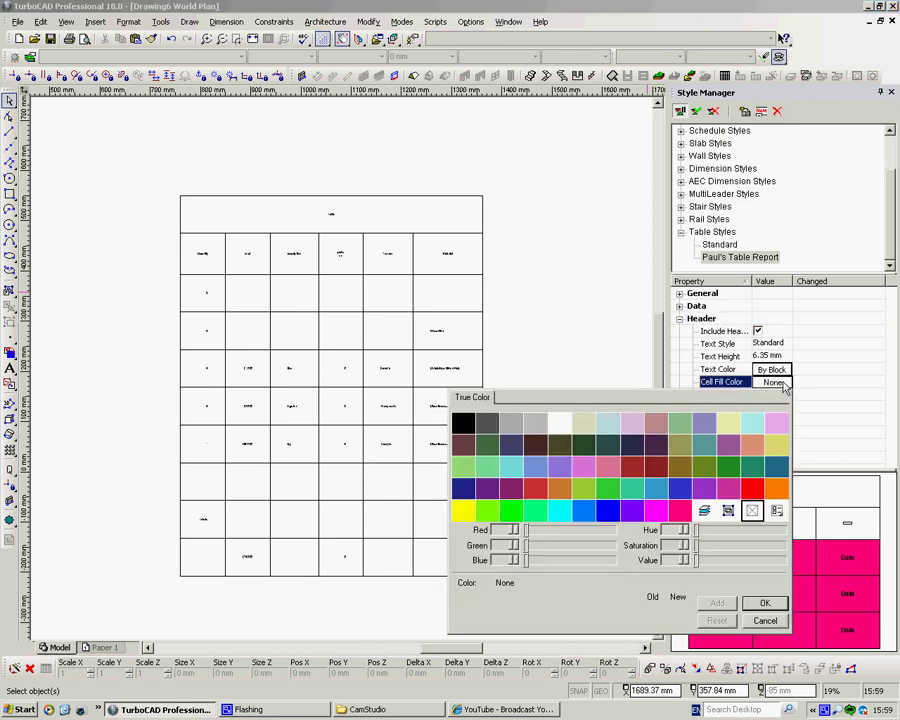
pyautogui.click(560, 512)
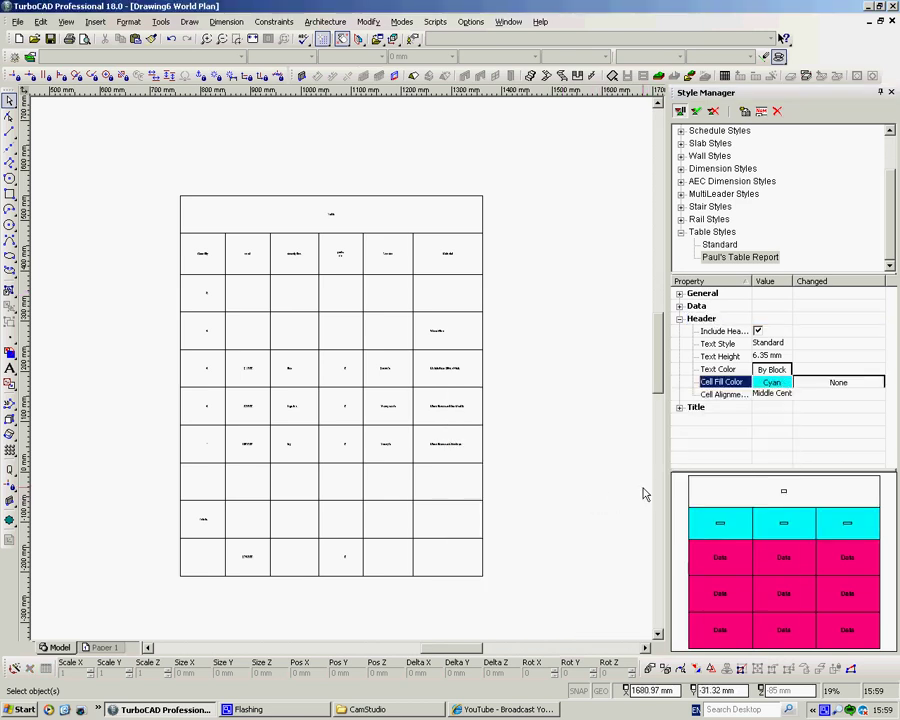
pyautogui.click(680, 408)
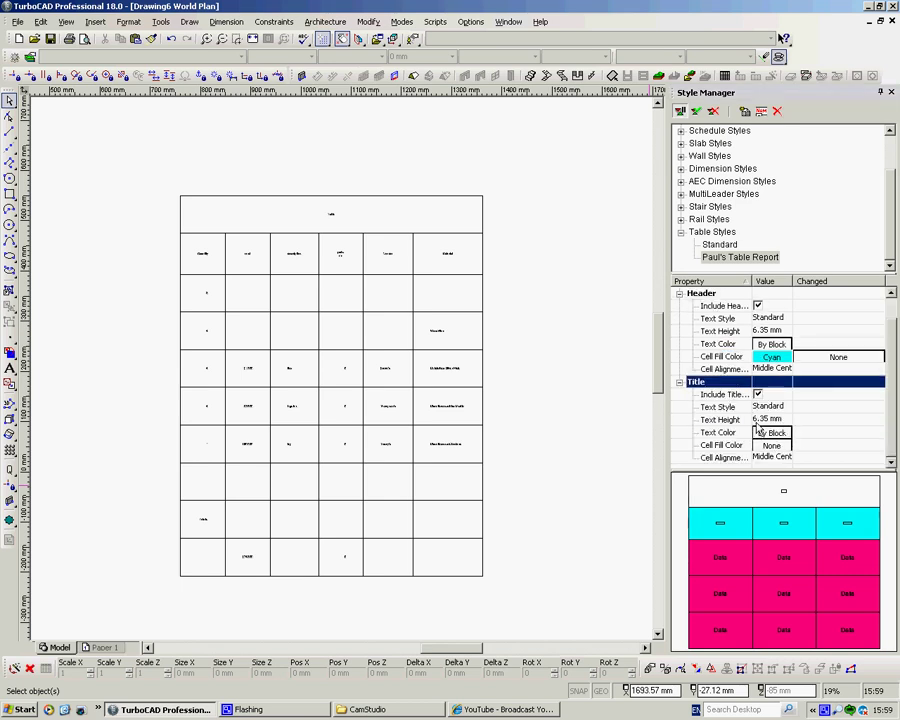
pyautogui.click(766, 419)
pyautogui.click(786, 420)
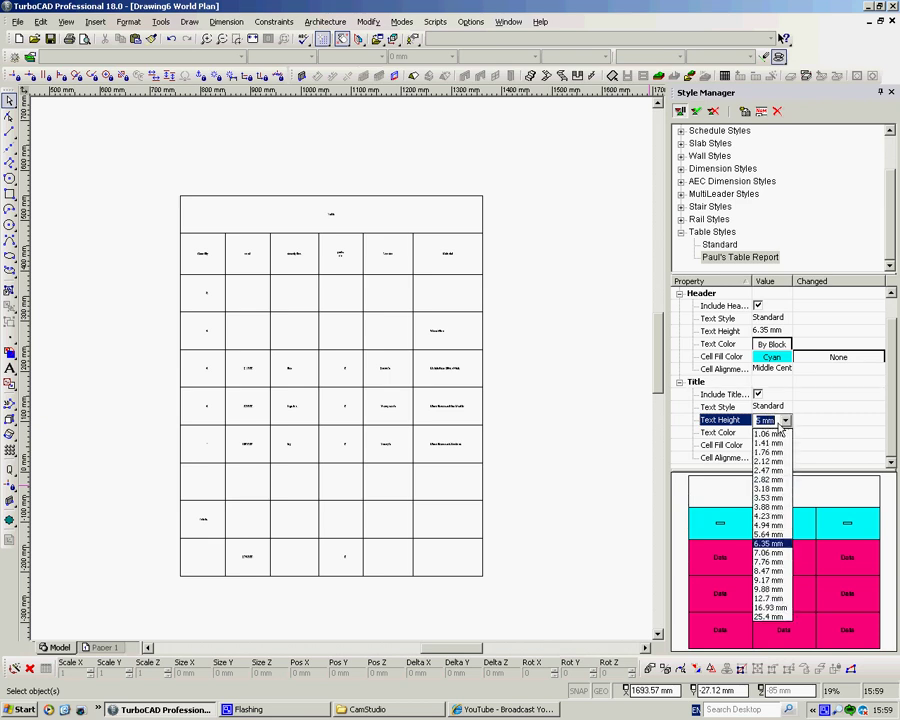
pyautogui.click(765, 618)
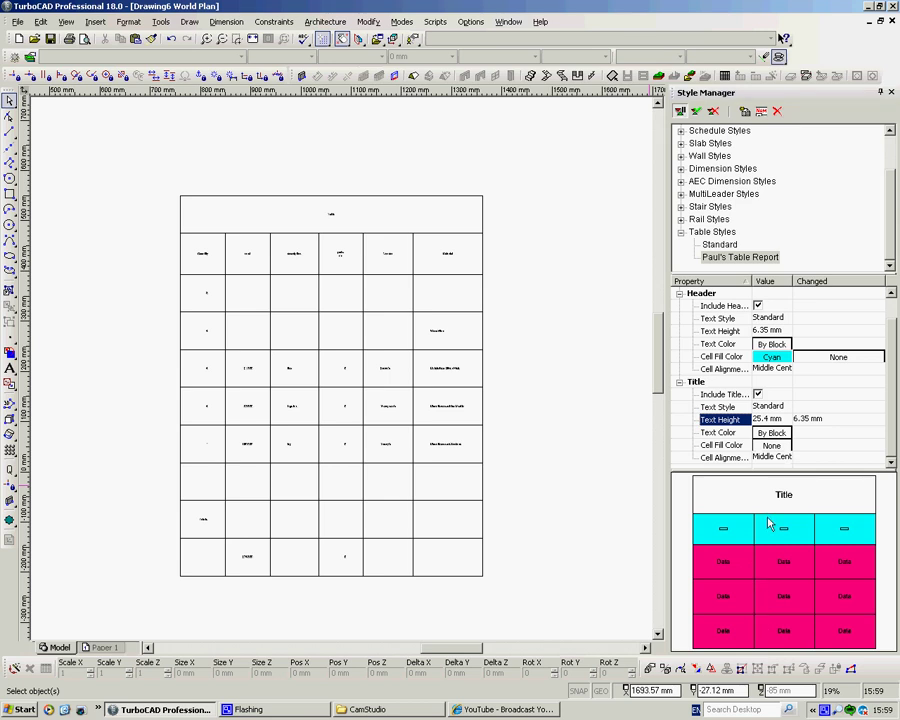
pyautogui.click(748, 259)
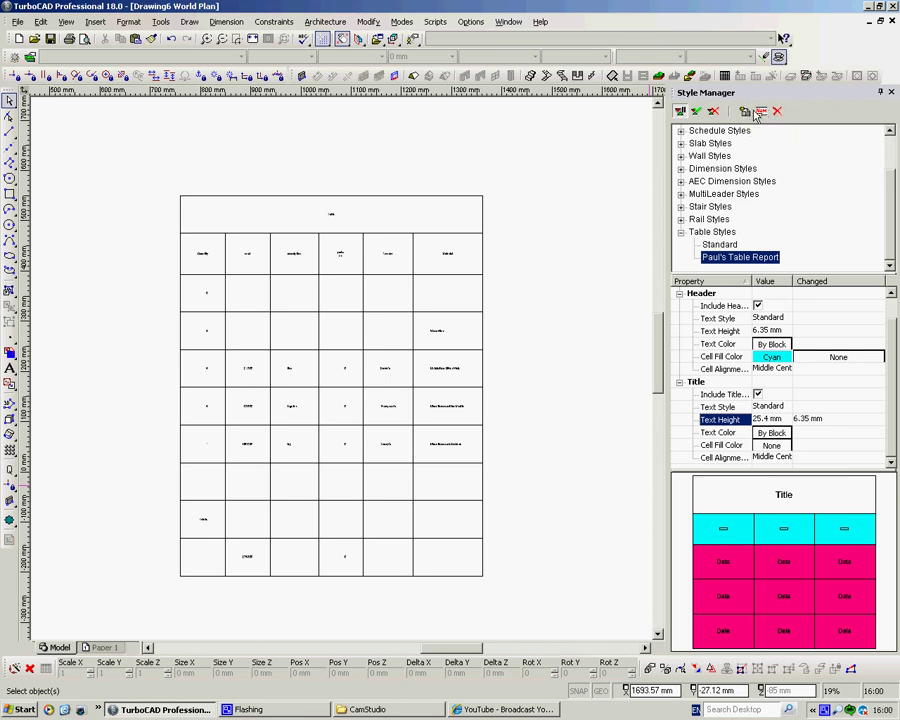
# - Apply the table style changes and close the Style Manager
pyautogui.click(695, 116)
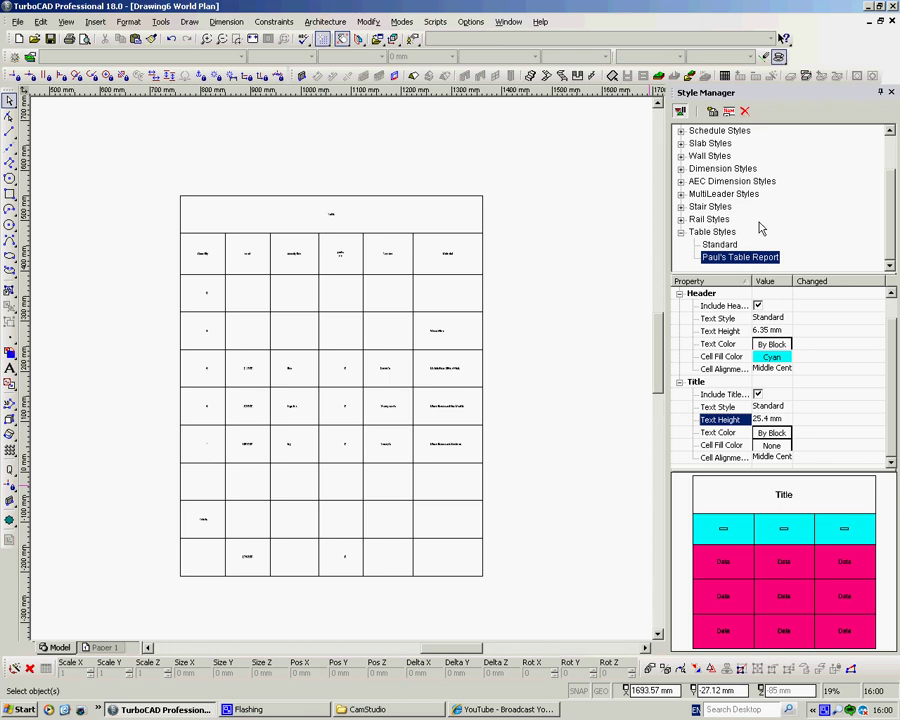
pyautogui.click(891, 91)
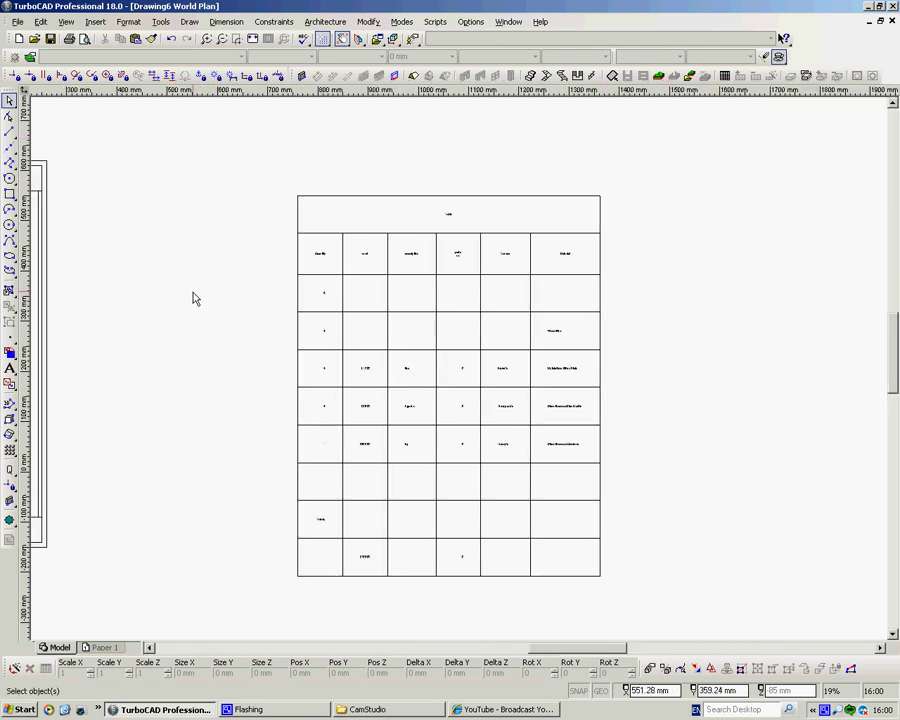
pyautogui.scroll(-3, 463, 375)
pyautogui.scroll(1, 463, 375)
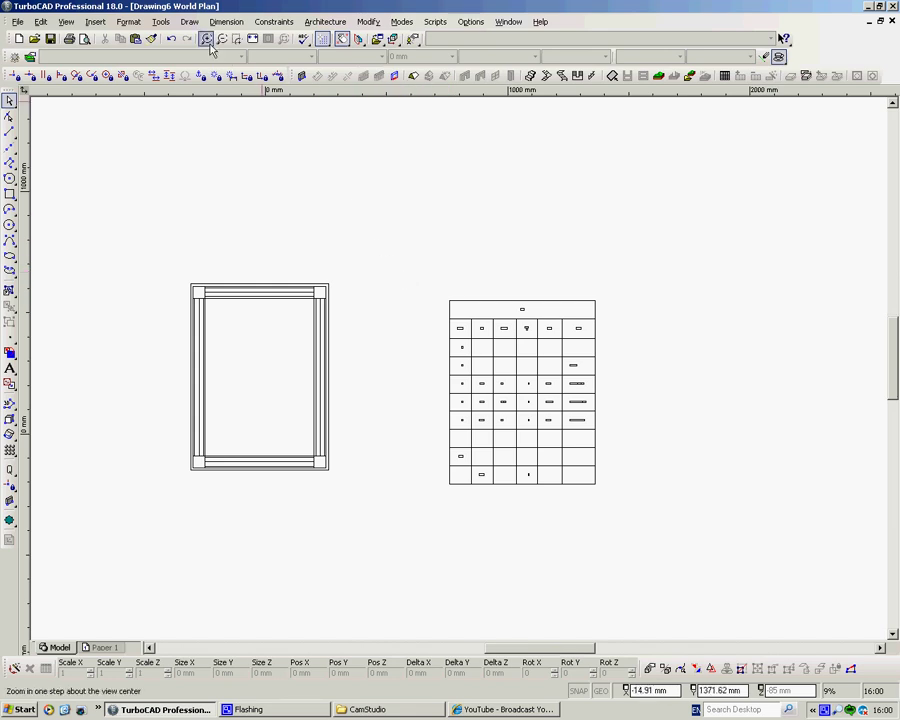
# - Run the Table database report to display its Summary Report
pyautogui.click(161, 22)
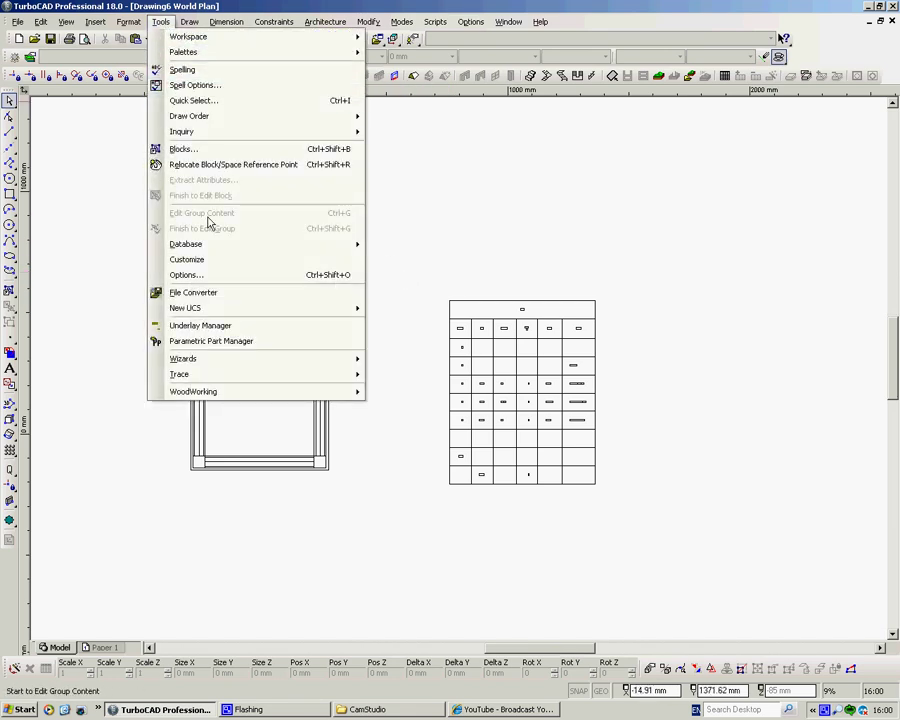
pyautogui.moveTo(229, 250)
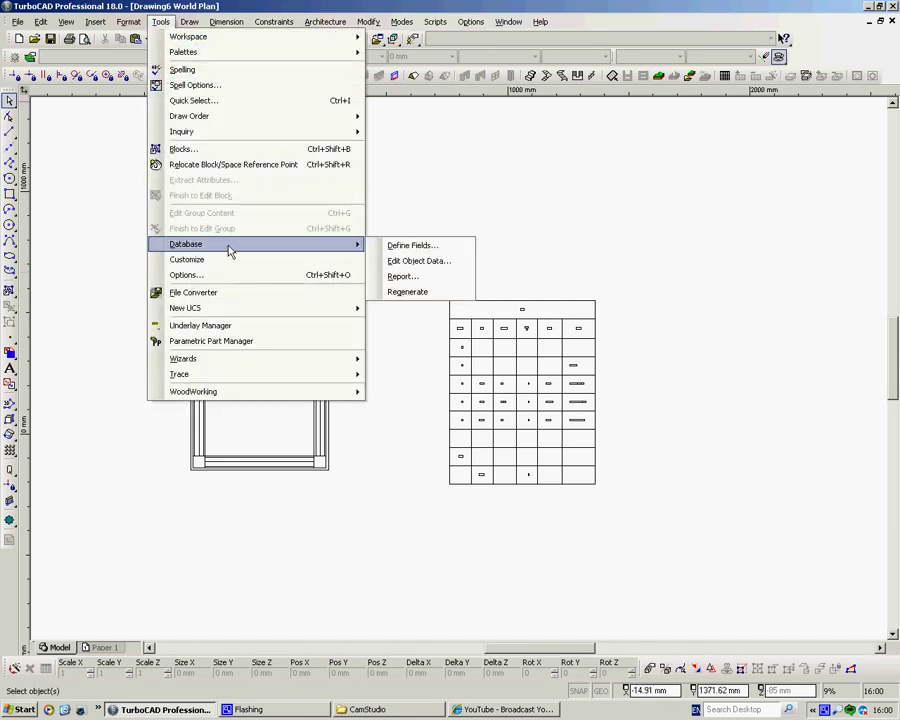
pyautogui.click(401, 279)
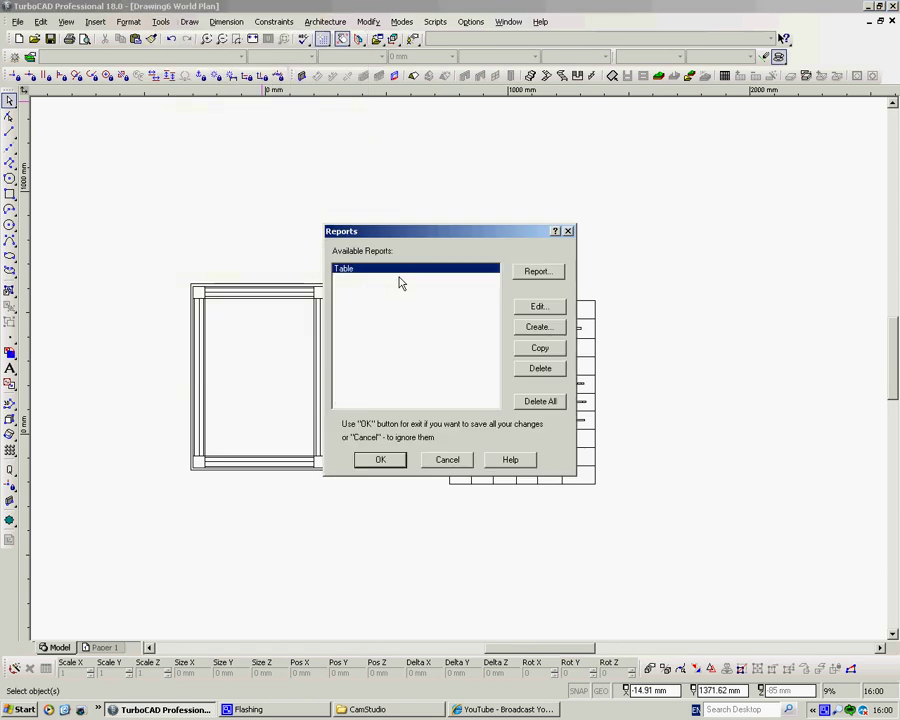
pyautogui.click(537, 272)
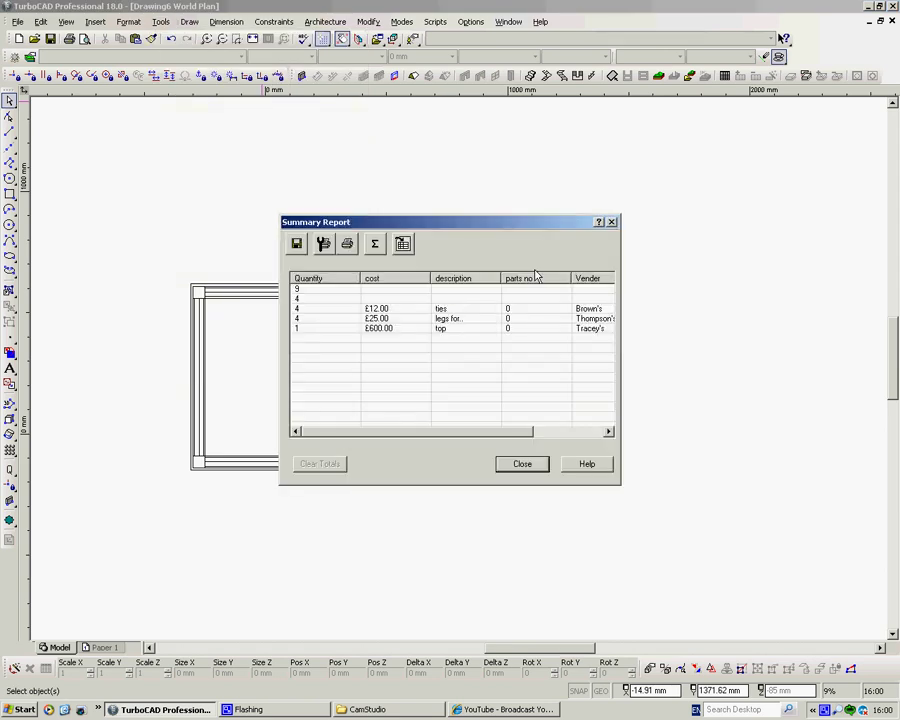
pyautogui.click(524, 467)
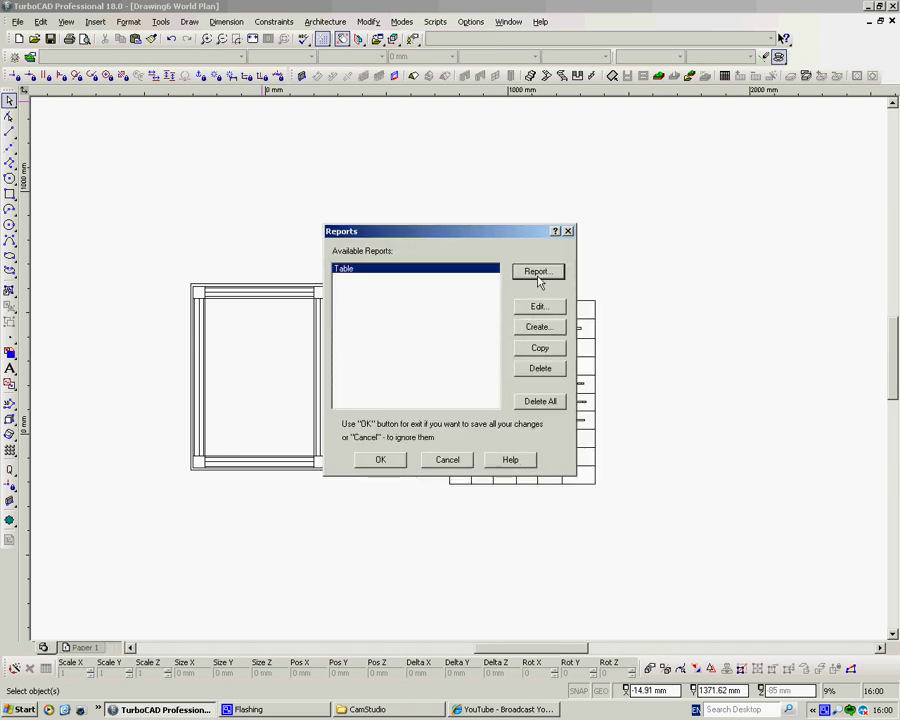
pyautogui.click(540, 274)
pyautogui.click(537, 273)
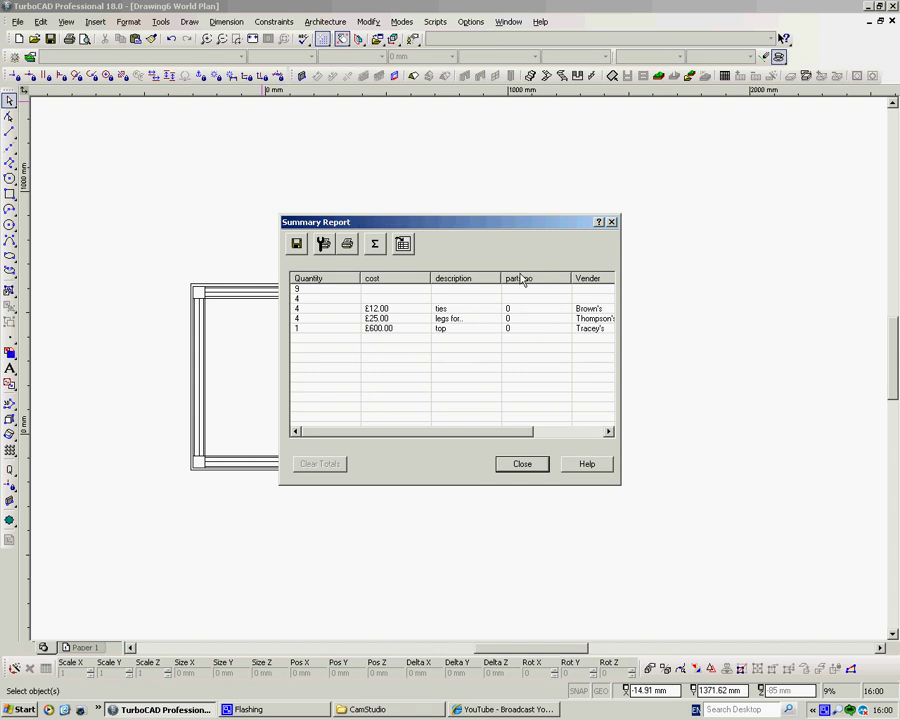
# - Insert the summary report as a 'Paul's Table Report' styled table right of the plain table
pyautogui.click(403, 244)
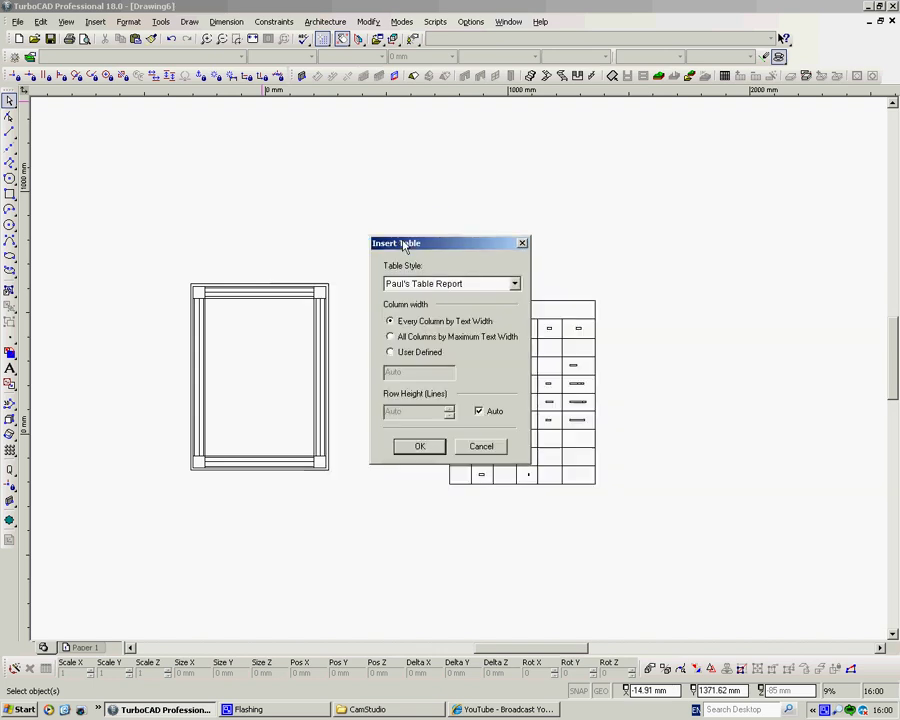
pyautogui.click(515, 284)
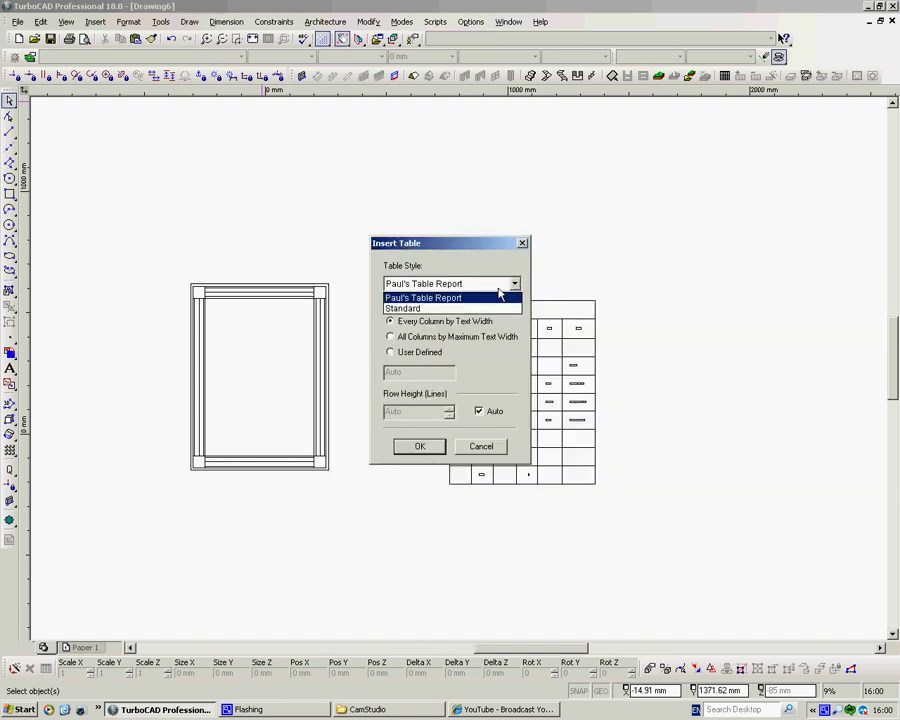
pyautogui.click(438, 298)
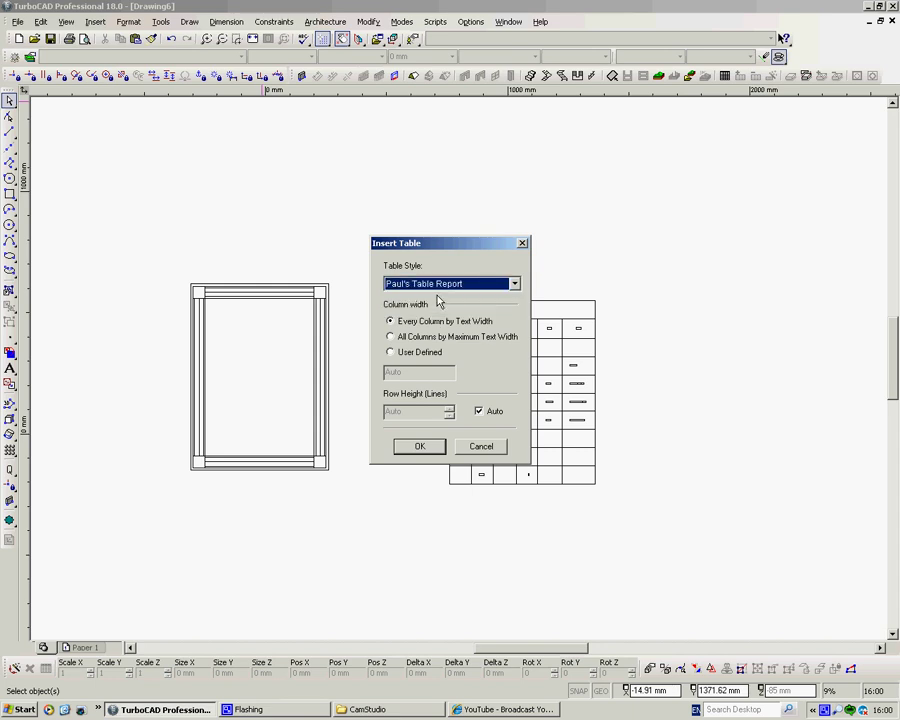
pyautogui.click(419, 446)
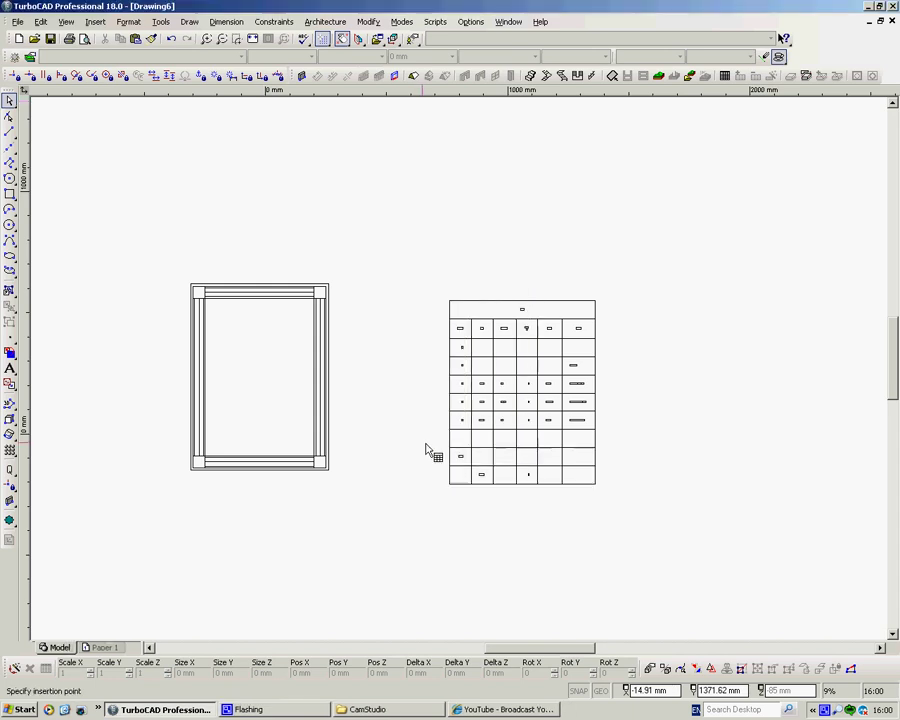
pyautogui.click(607, 259)
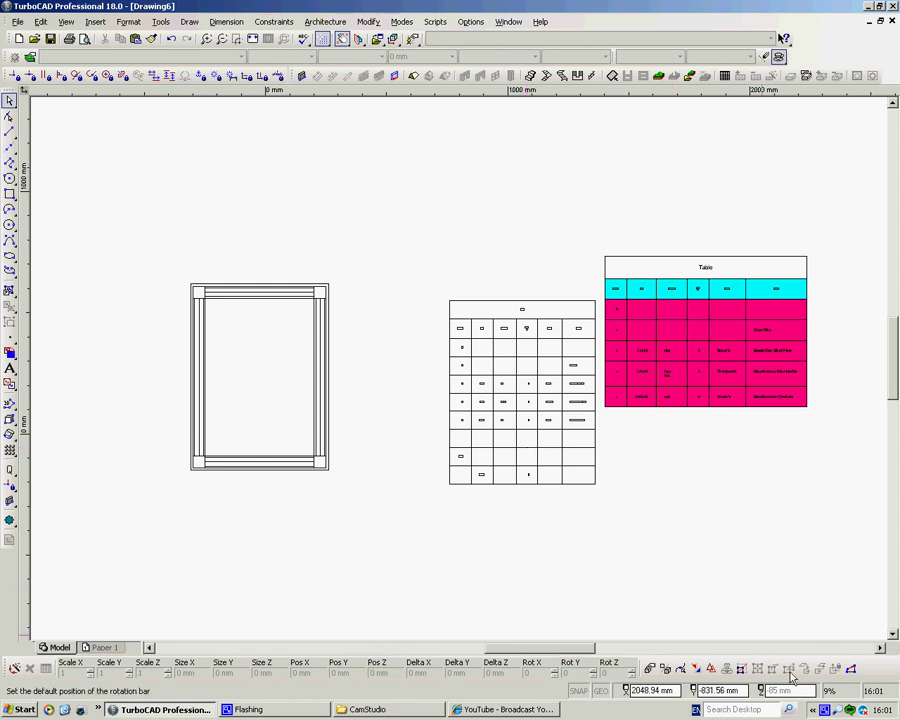
pyautogui.rightClick(826, 711)
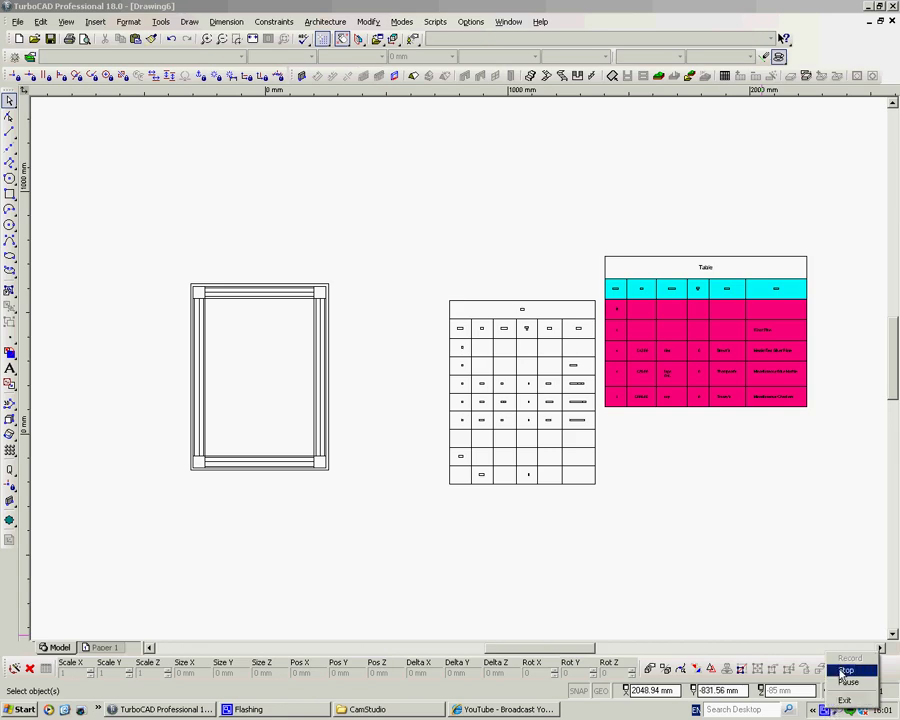